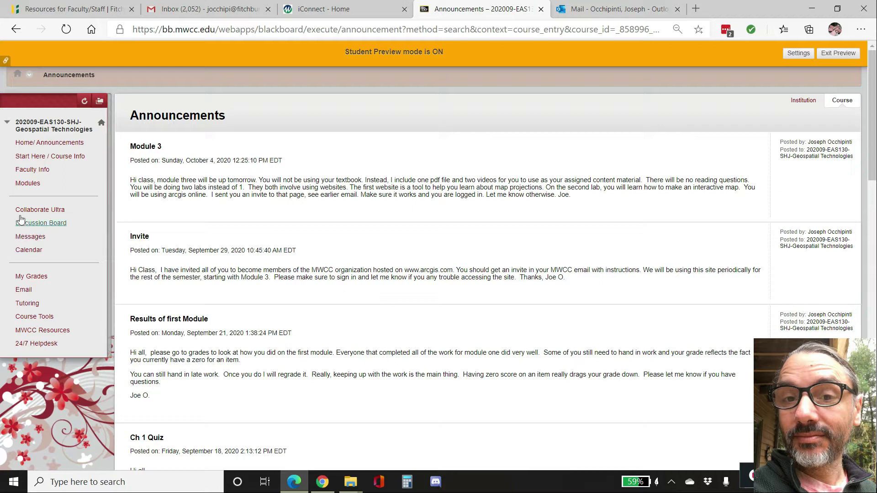
# - Open Module 4 from the course's Modules list
pyautogui.click(30, 184)
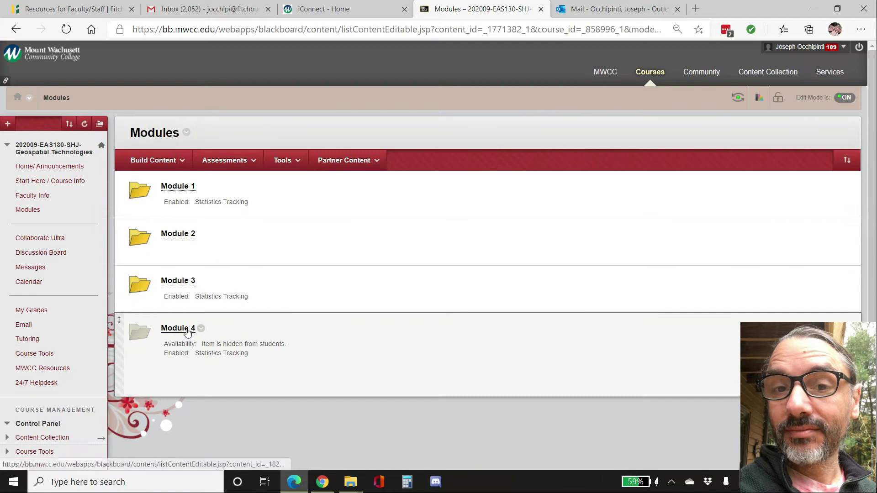
pyautogui.click(180, 328)
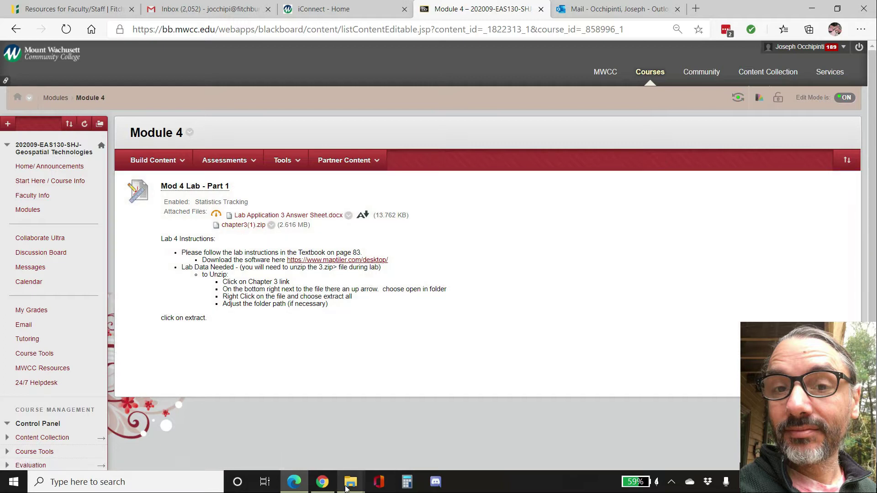
# - Browse in File Explorer to the Downloads > Higher Ed > MWCC > Data folder
pyautogui.moveTo(354, 483)
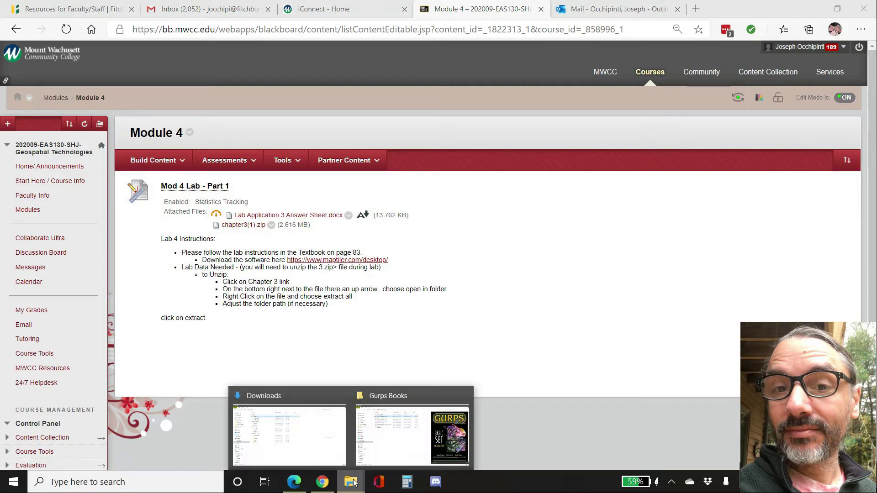
pyautogui.click(369, 452)
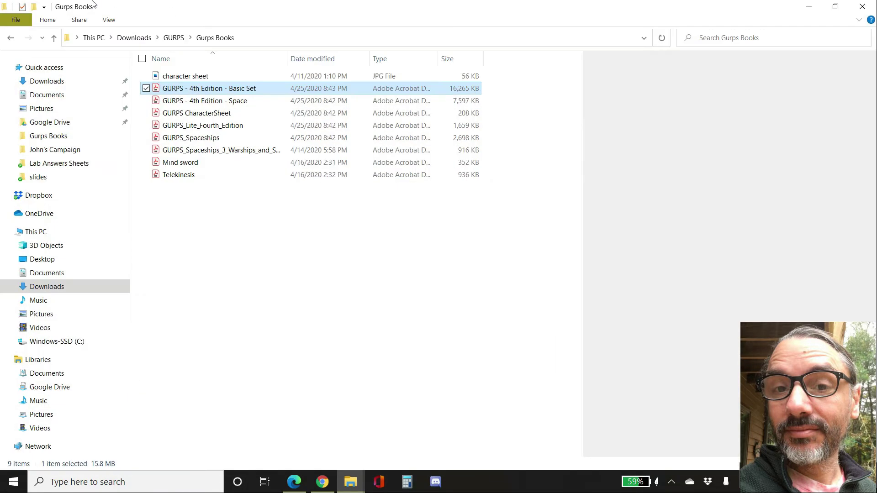
pyautogui.click(134, 37)
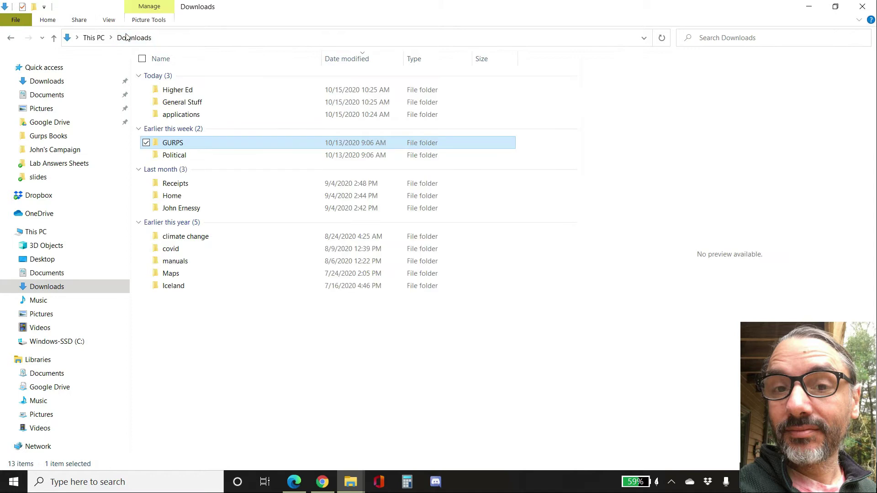
pyautogui.click(185, 90)
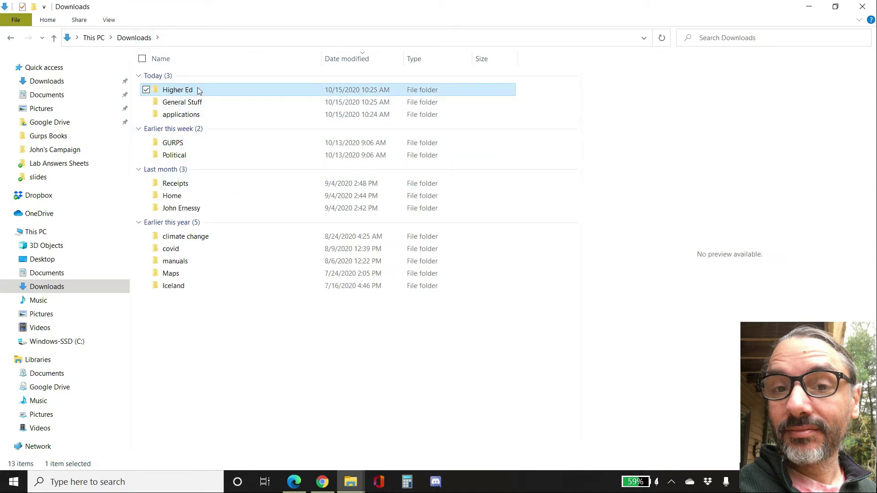
pyautogui.doubleClick(199, 91)
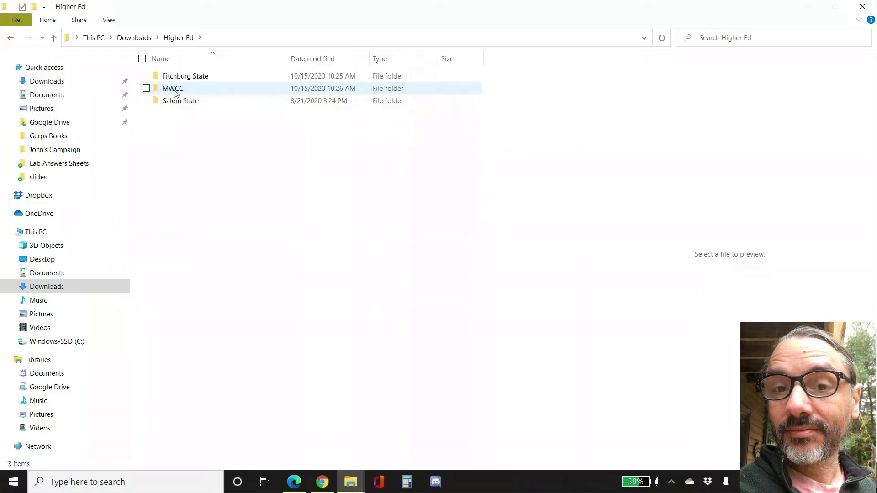
pyautogui.doubleClick(174, 92)
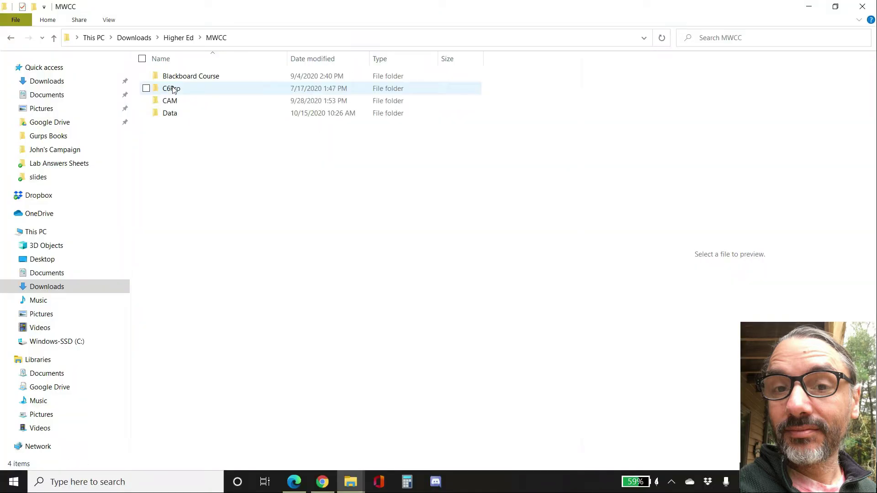
pyautogui.doubleClick(170, 114)
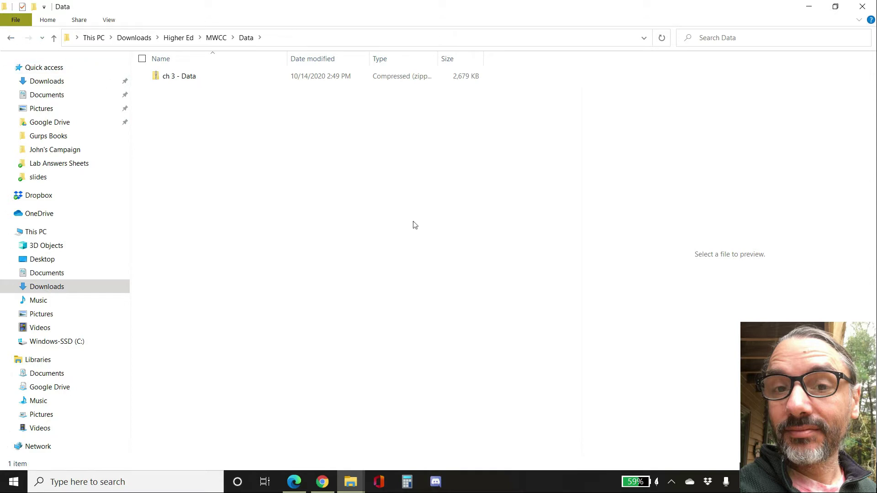
pyautogui.rightClick(188, 119)
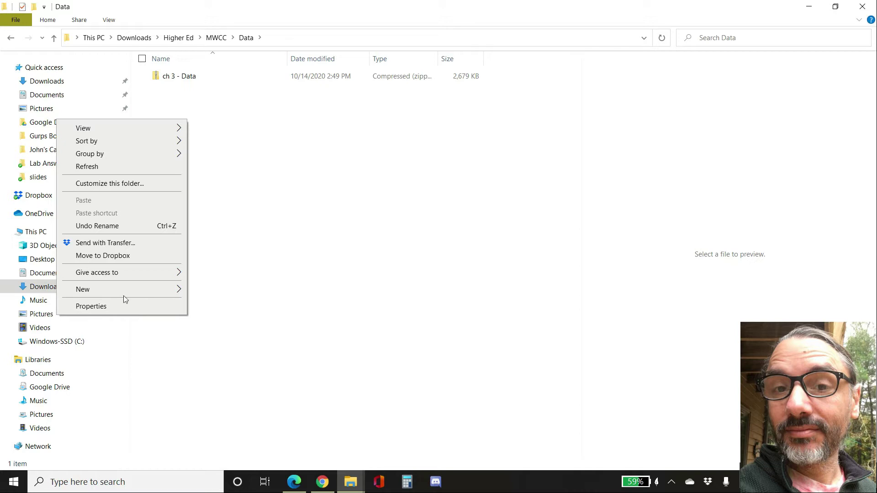
pyautogui.moveTo(124, 294)
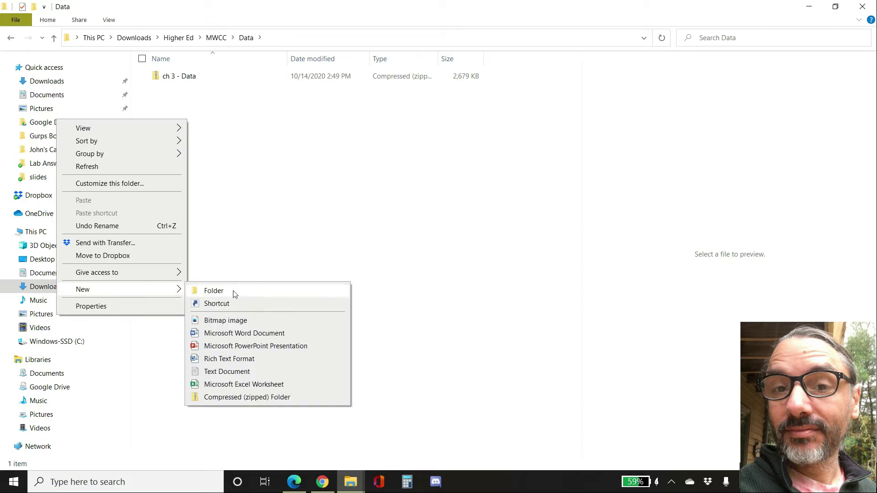
pyautogui.click(509, 144)
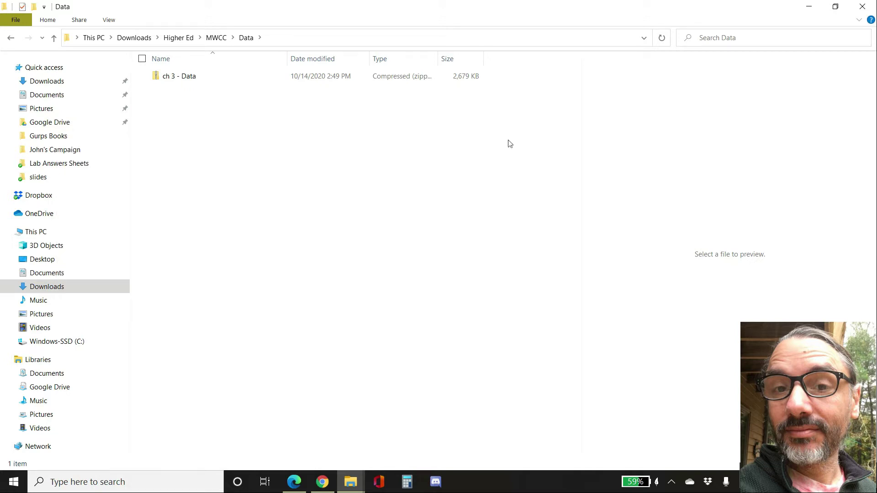
pyautogui.click(809, 6)
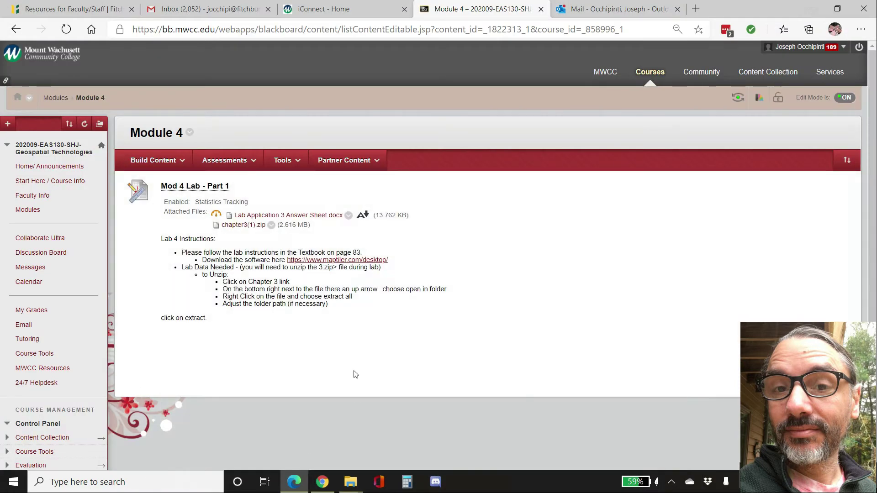
# - Download the chapter3(1).zip attachment and show it in its folder
pyautogui.click(241, 226)
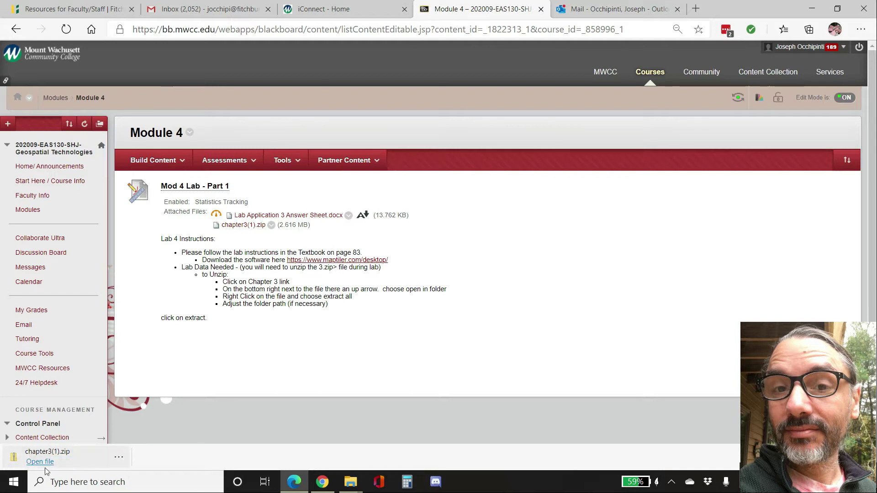
pyautogui.click(119, 459)
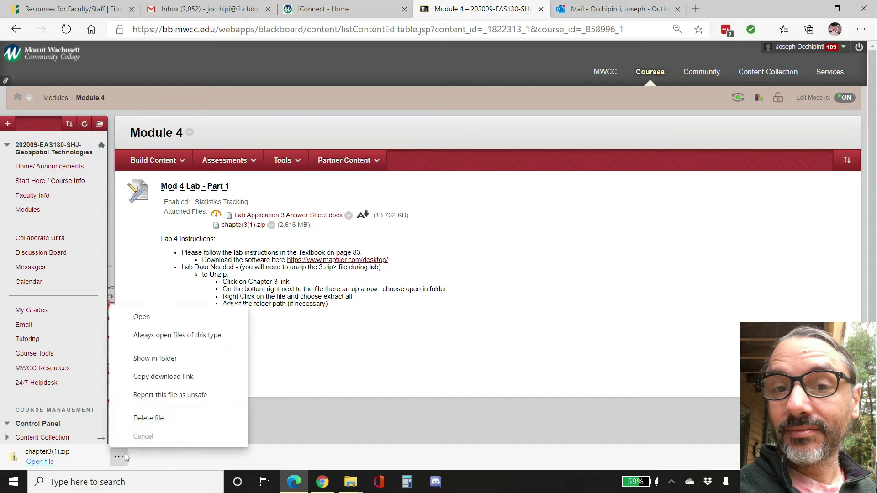
pyautogui.click(171, 359)
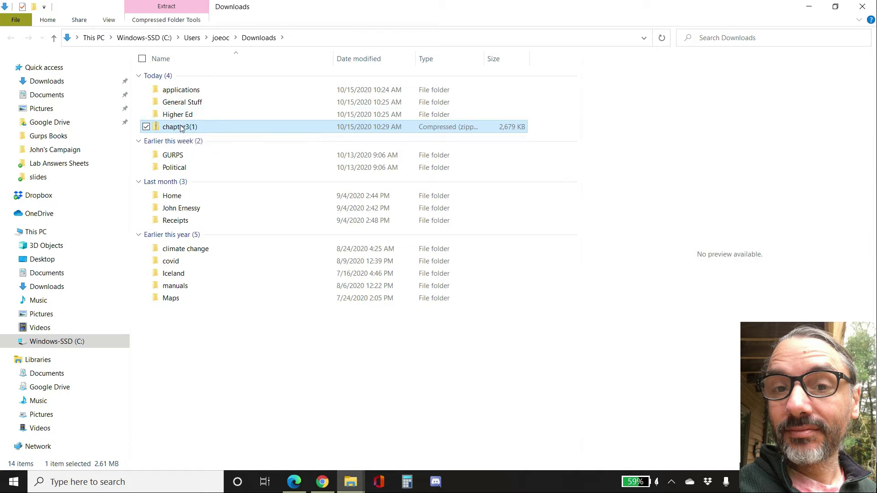
# - Extract all files from chapter3(1).zip into the Downloads\Higher Ed\MWCC\Data folder
pyautogui.rightClick(181, 128)
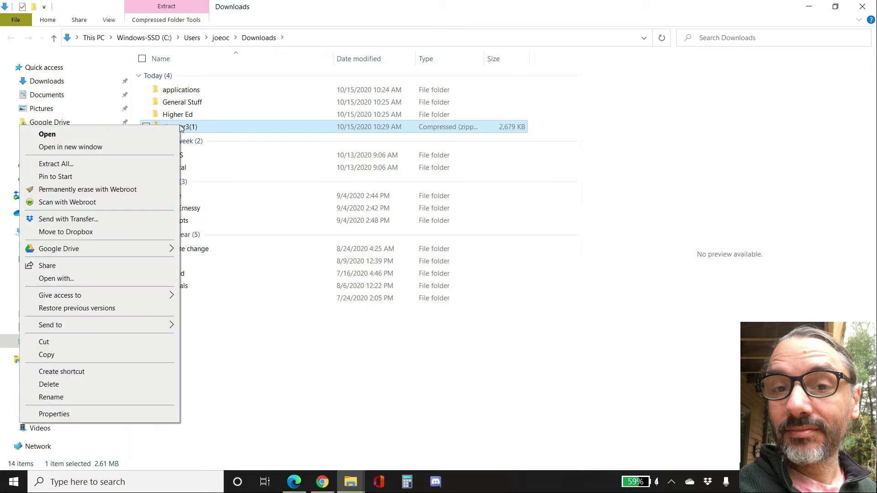
pyautogui.click(56, 164)
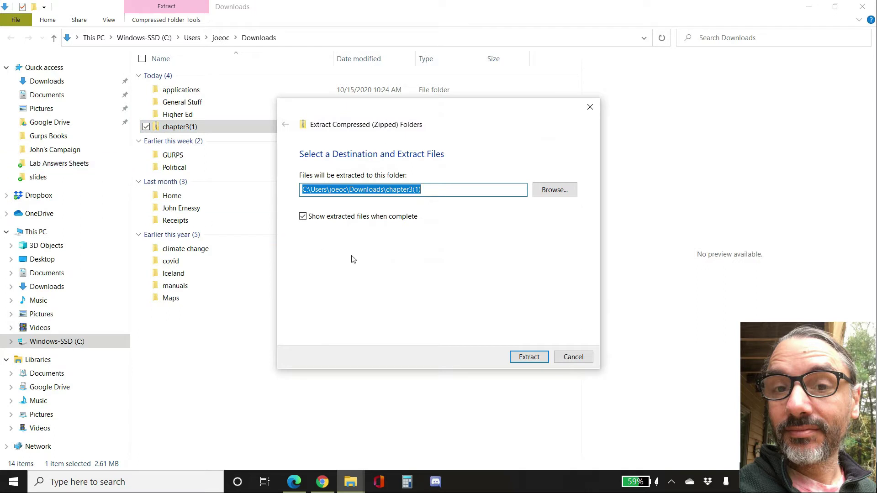
pyautogui.click(552, 192)
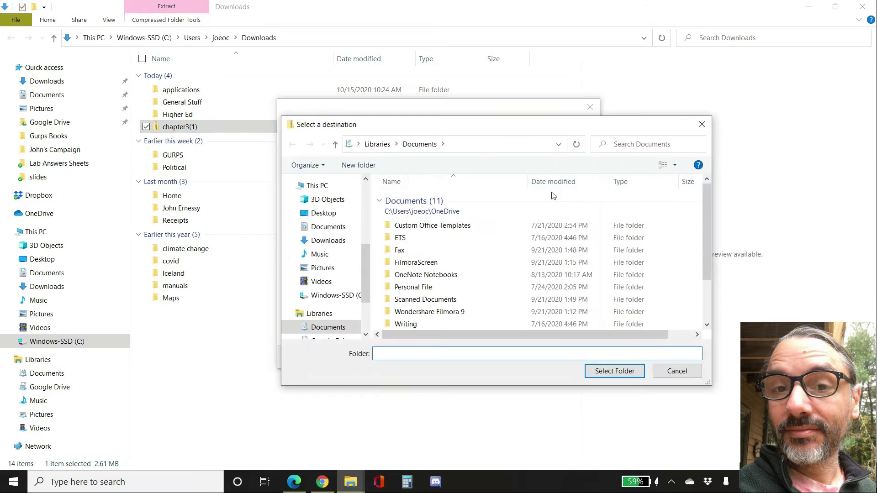
pyautogui.click(329, 241)
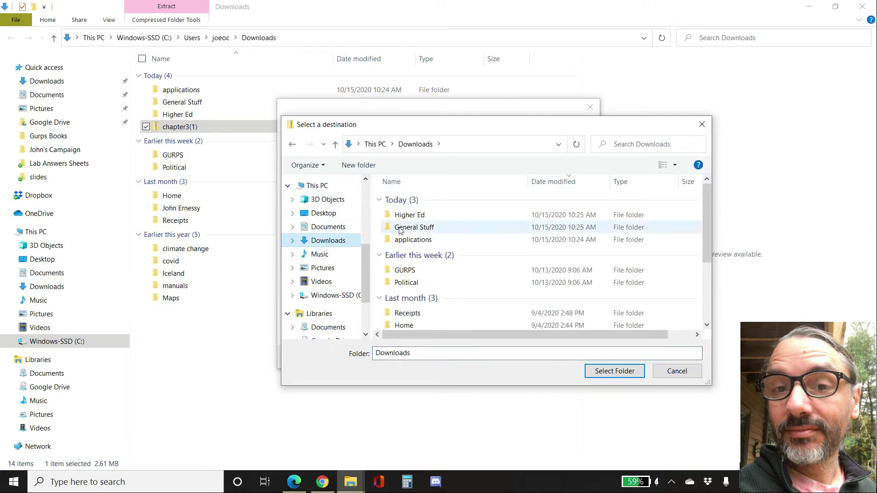
pyautogui.doubleClick(416, 218)
pyautogui.doubleClick(411, 215)
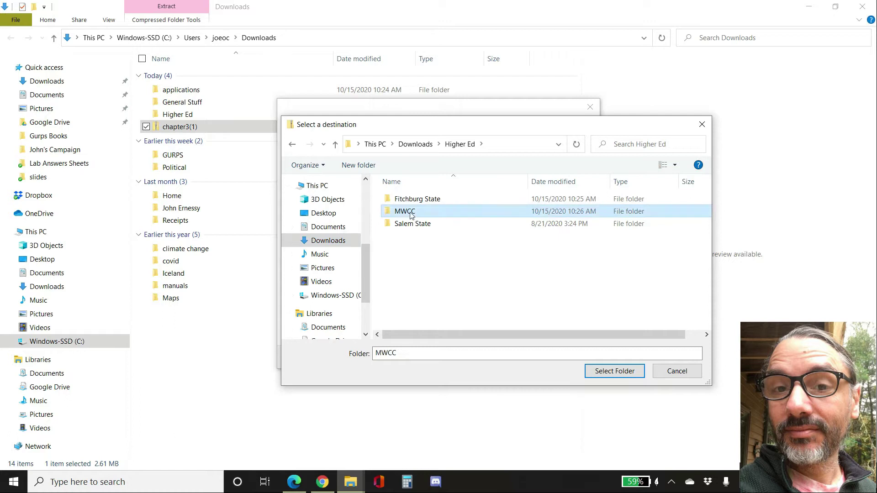
pyautogui.click(408, 240)
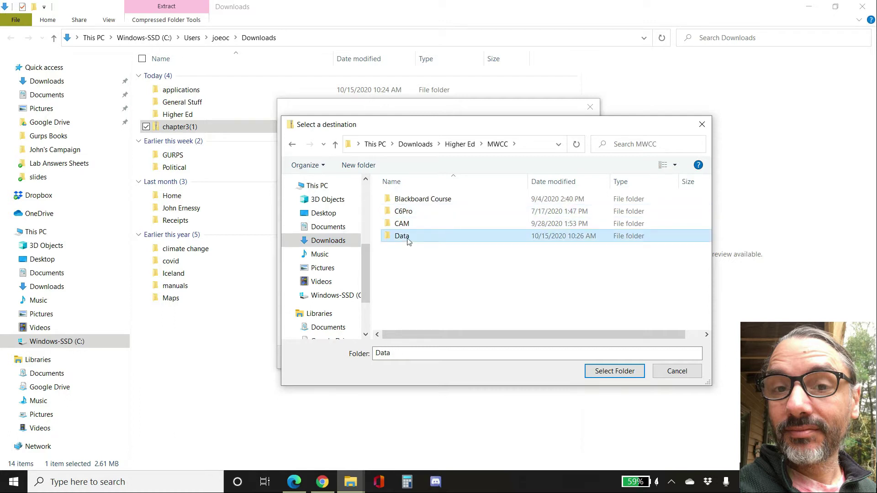
pyautogui.click(627, 372)
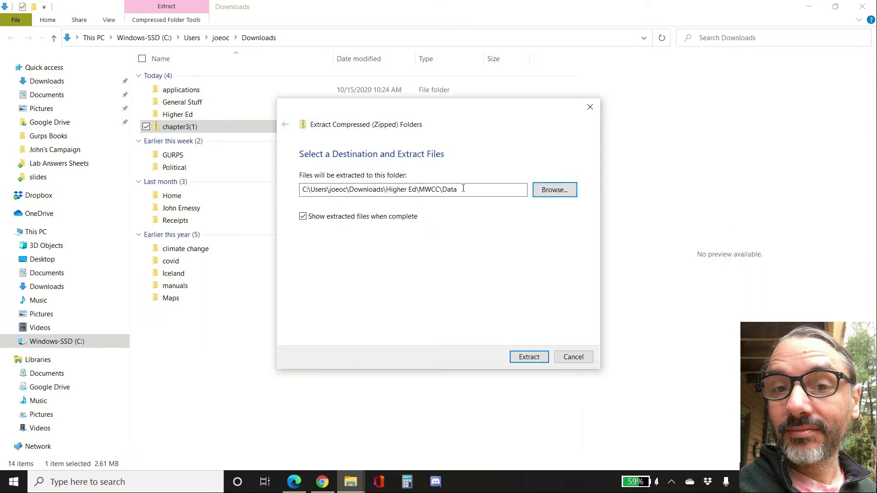
pyautogui.click(529, 357)
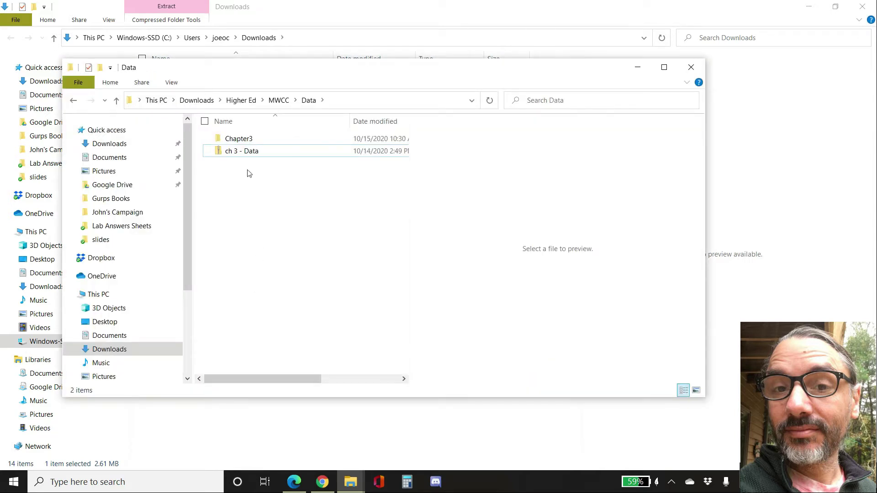
# - Open the extracted Chapter3 folder to check its contents, and close the File Explorer windows
pyautogui.doubleClick(248, 139)
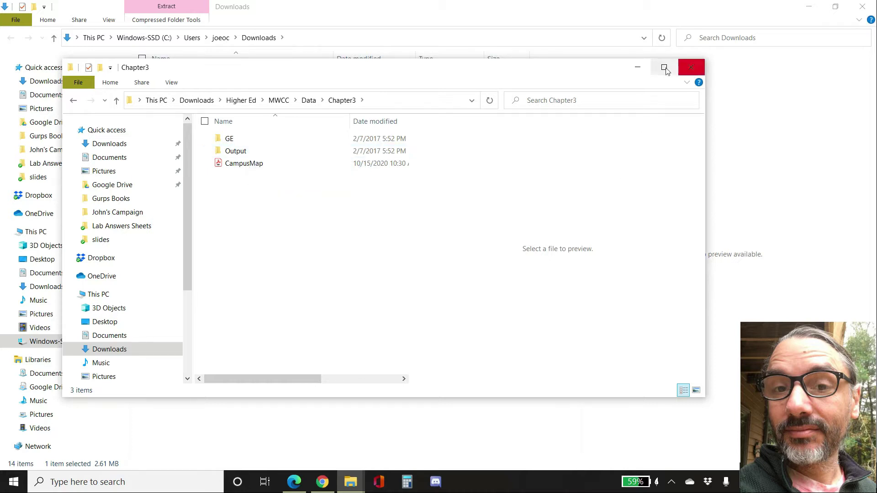
pyautogui.click(640, 66)
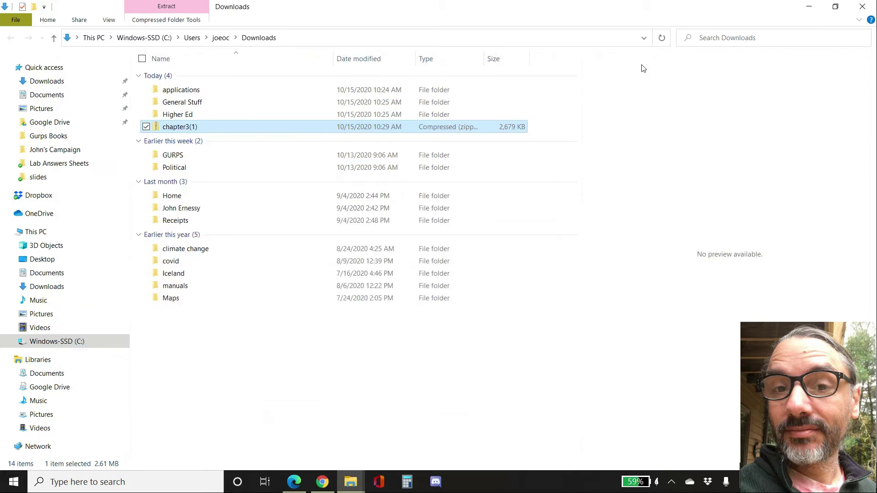
pyautogui.click(863, 7)
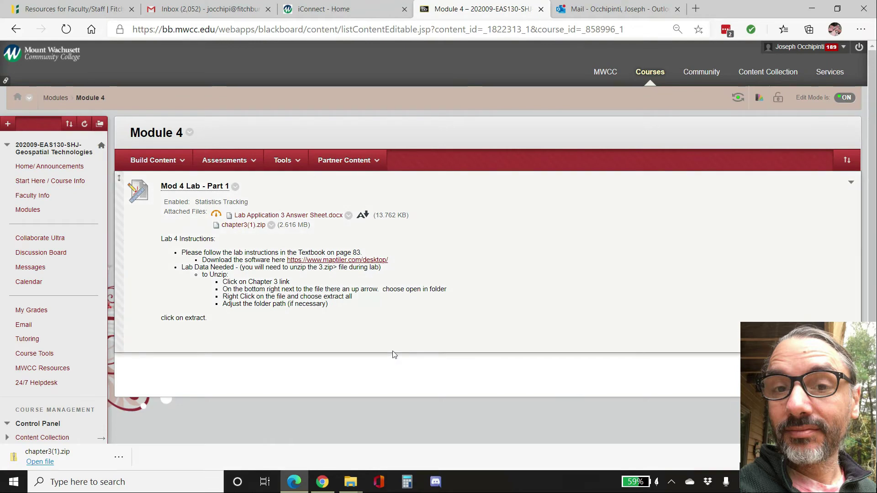
# - Follow the MapTiler link and download MapTiler Desktop for Windows
pyautogui.click(343, 263)
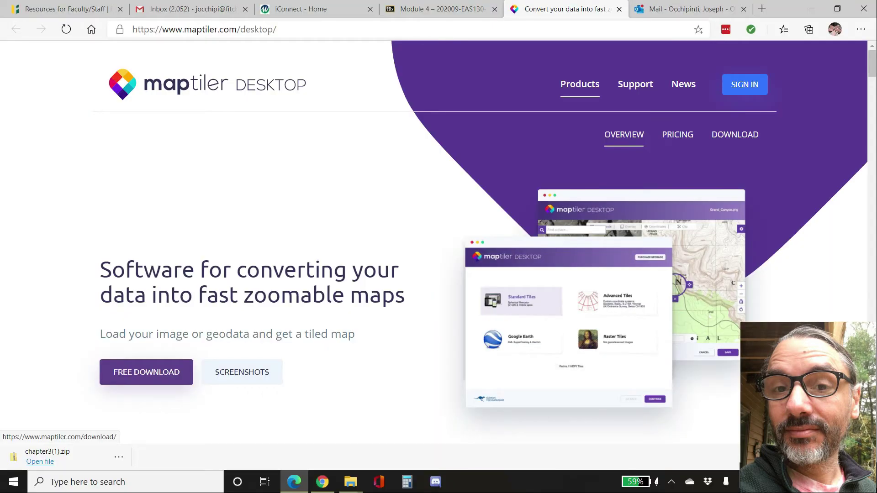
pyautogui.click(146, 372)
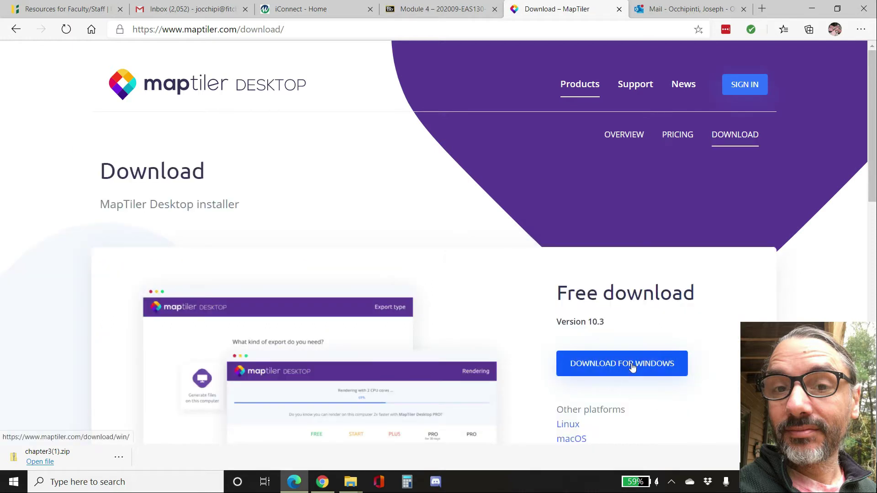
pyautogui.scroll(-6, 630, 368)
pyautogui.scroll(3, 629, 369)
pyautogui.scroll(1, 628, 369)
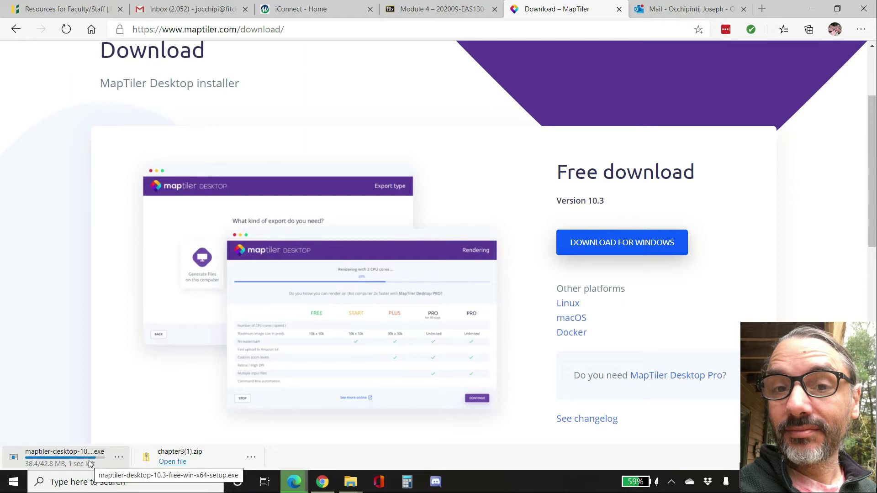
# - Minimize the browser and launch MapTiler Desktop from its desktop shortcut, maximizing its window
pyautogui.click(120, 458)
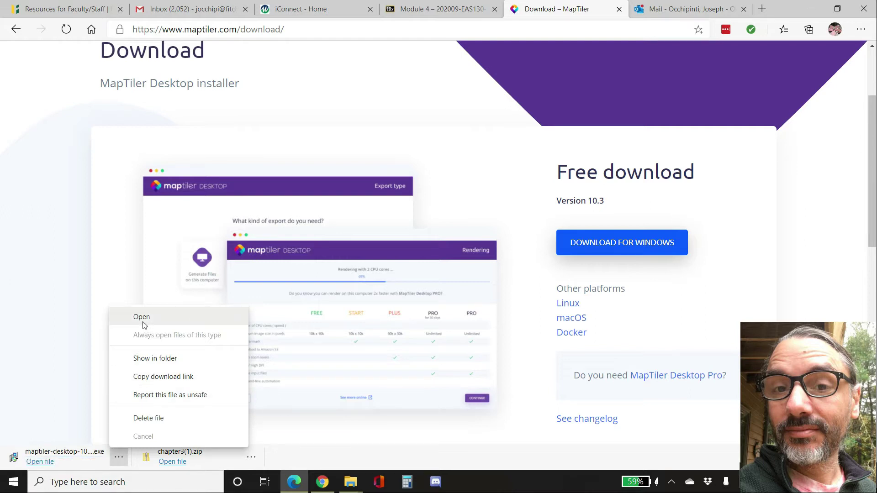
pyautogui.click(814, 10)
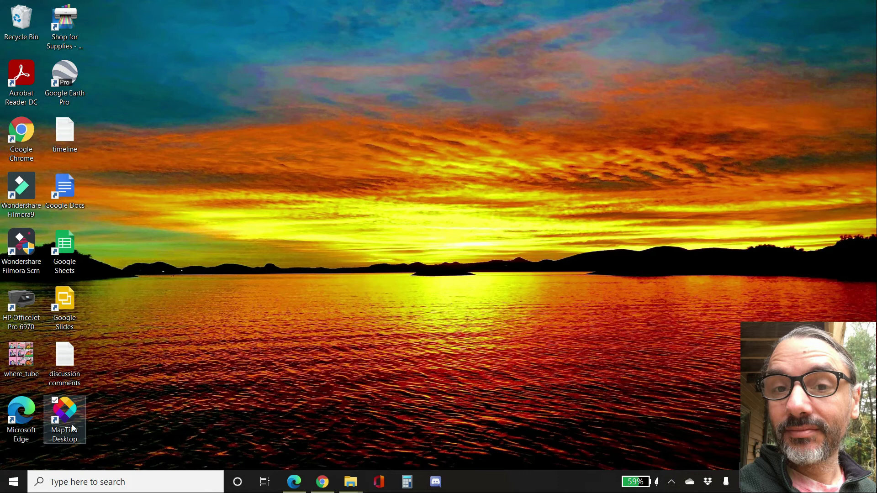
pyautogui.doubleClick(67, 410)
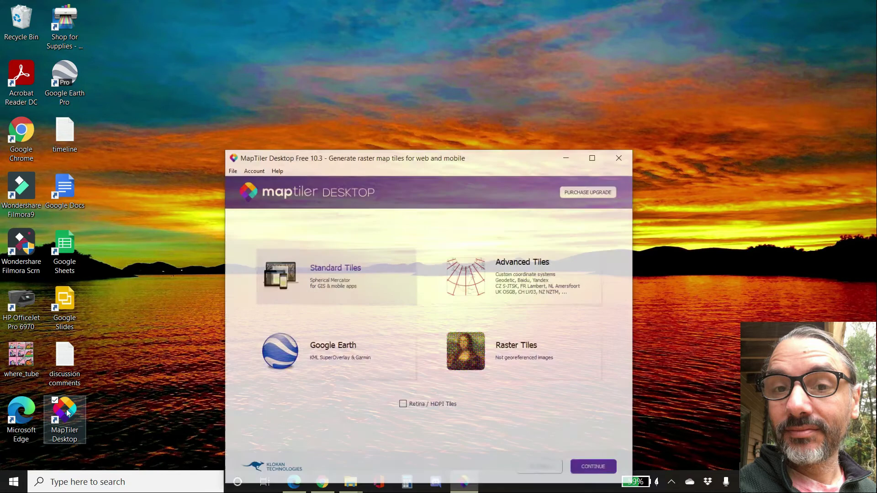
pyautogui.click(595, 158)
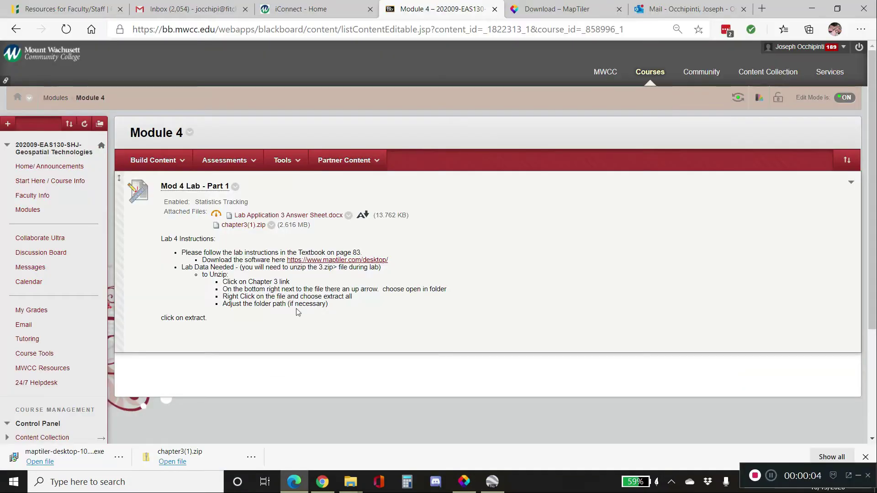
# - Open the attached Lab Application 3 Answer Sheet document and scroll through its questions
pyautogui.click(305, 216)
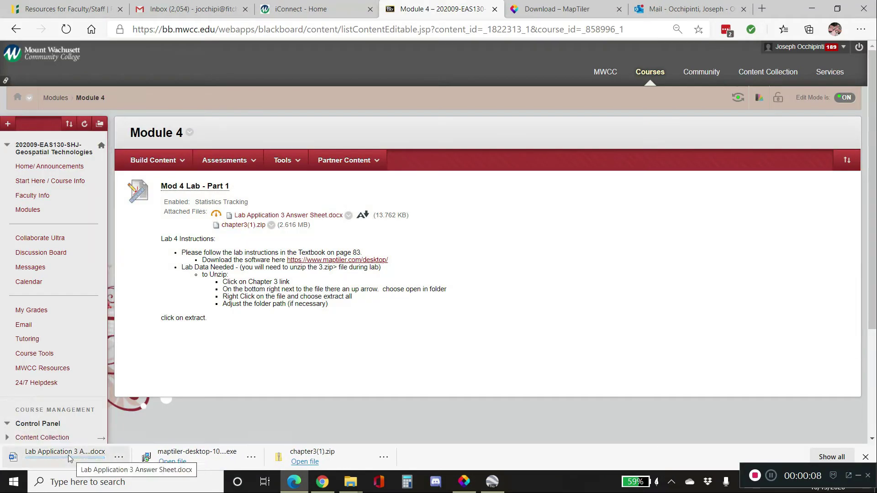
pyautogui.click(67, 455)
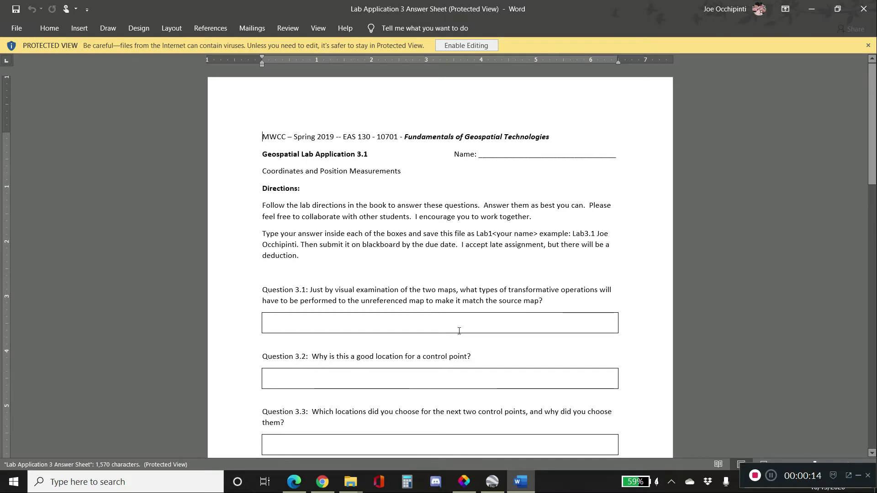
pyautogui.scroll(-3, 459, 331)
pyautogui.scroll(-12, 459, 331)
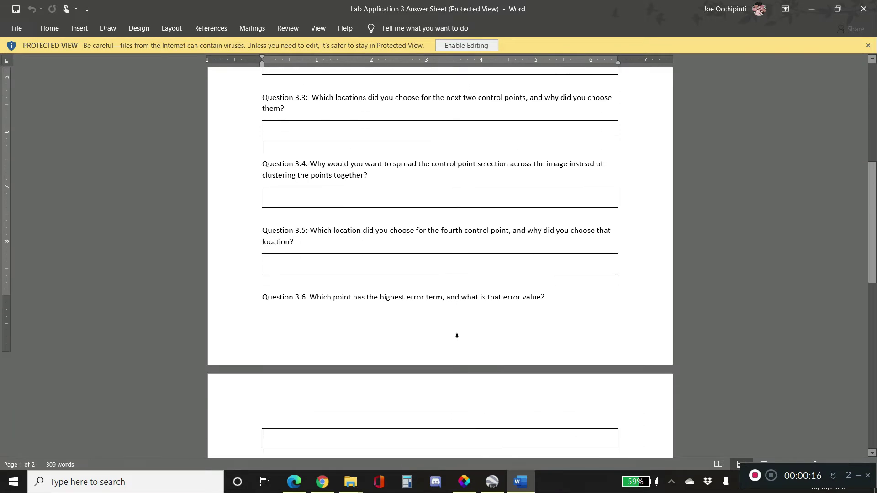
pyautogui.scroll(-12, 455, 339)
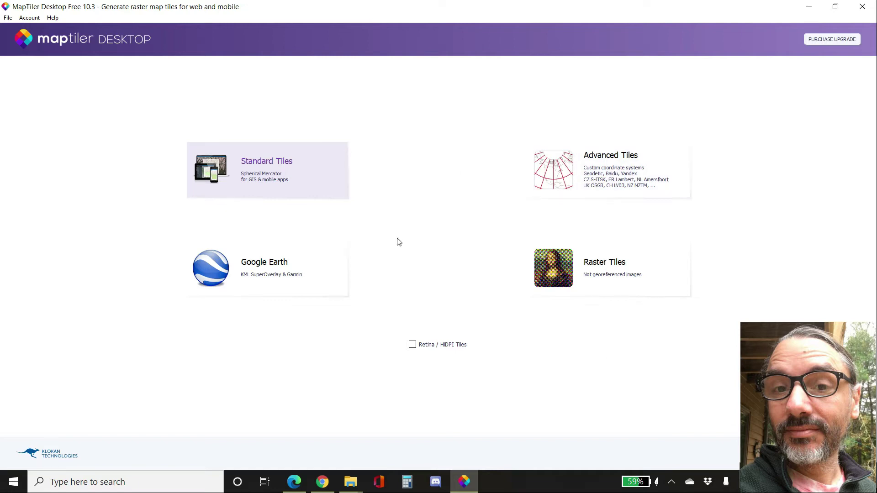
# - Start a Standard Tiles project and open CampusMap.pdf from Downloads\Higher Ed\MWCC\Data\Chapter3 without restoring its previous georeference
pyautogui.click(249, 170)
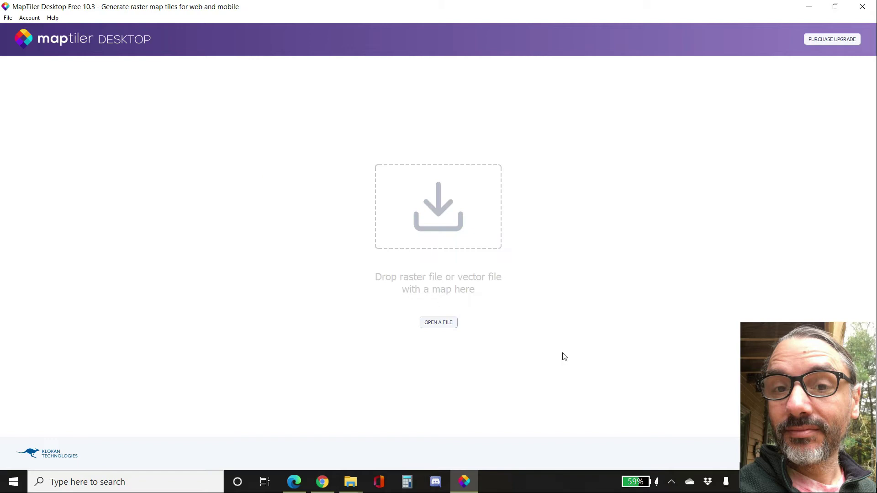
pyautogui.click(439, 322)
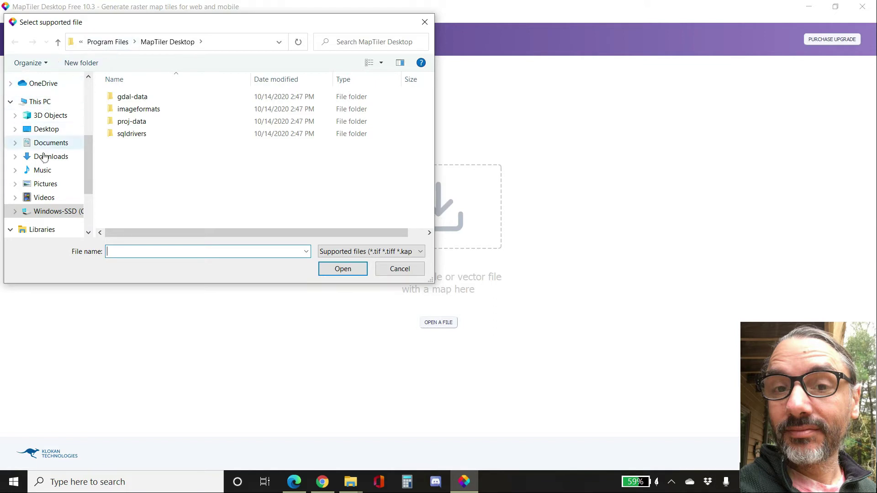
pyautogui.scroll(3, 78, 139)
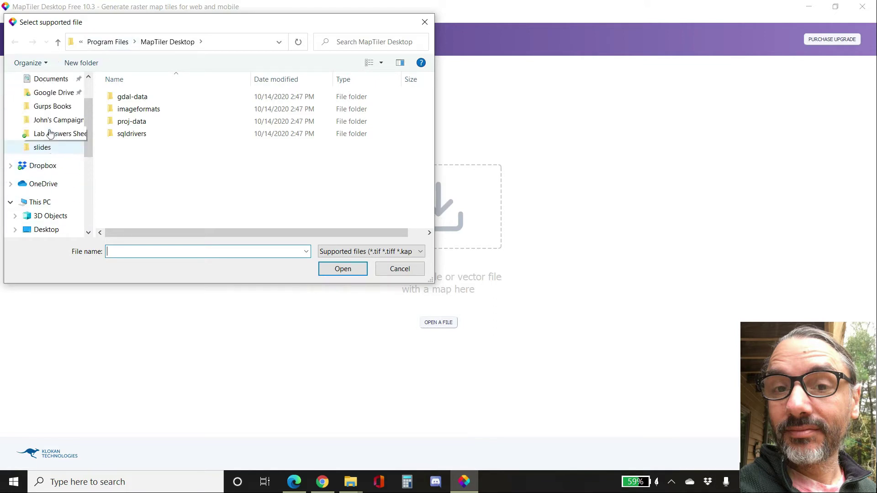
pyautogui.scroll(2, 50, 133)
pyautogui.click(51, 101)
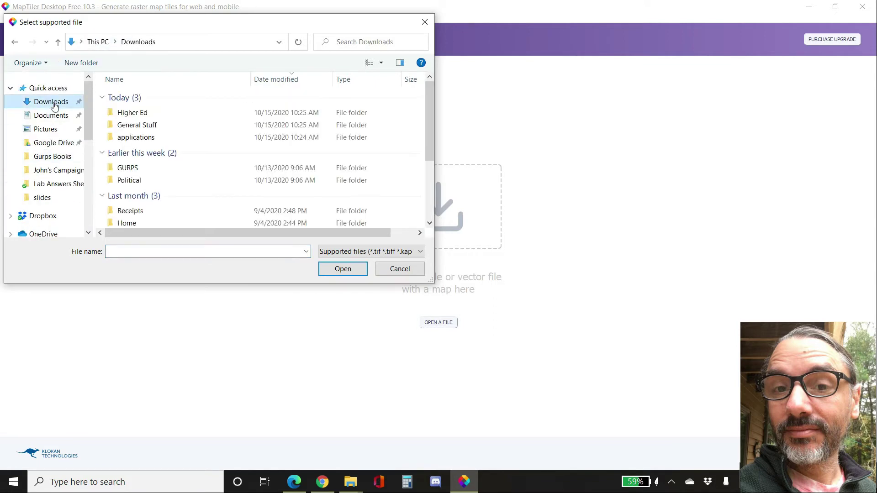
pyautogui.doubleClick(147, 113)
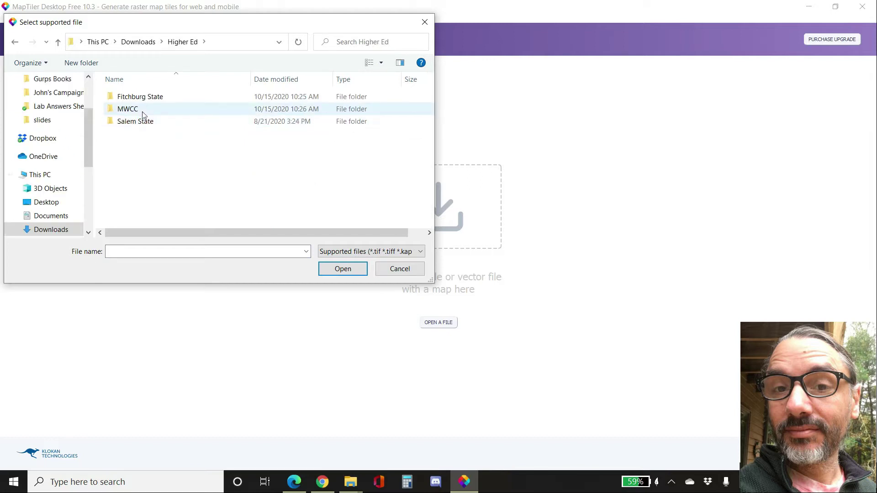
pyautogui.doubleClick(142, 111)
pyautogui.doubleClick(135, 132)
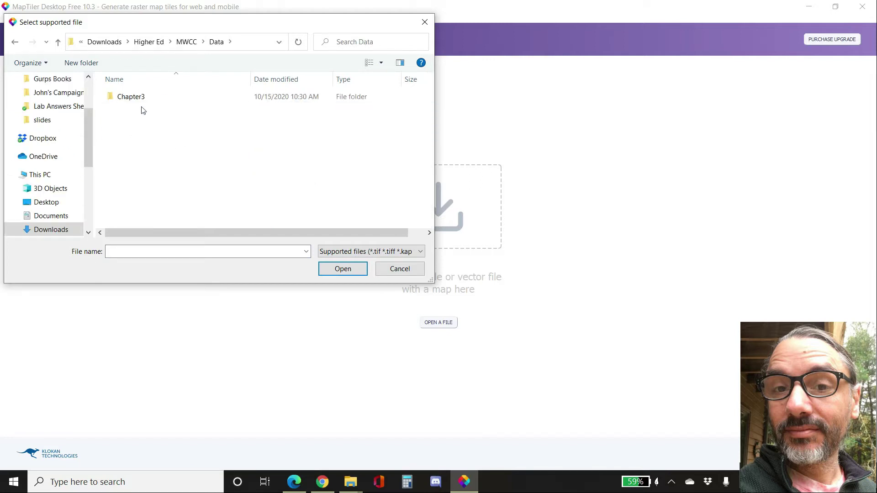
pyautogui.doubleClick(133, 97)
pyautogui.click(135, 122)
pyautogui.click(333, 270)
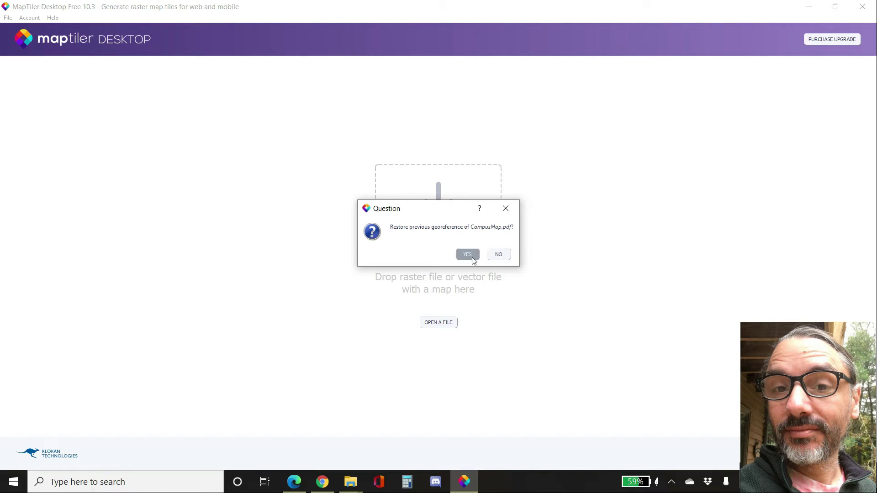
pyautogui.click(499, 255)
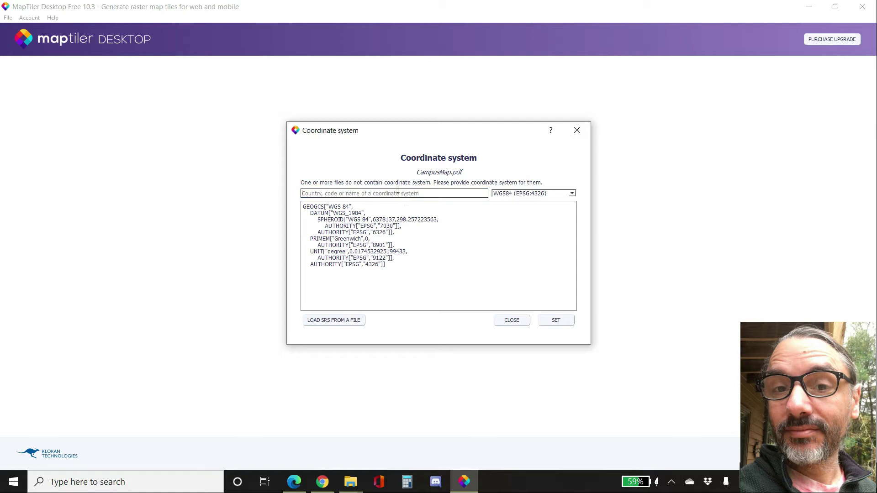
# - Set the coordinate system to WGS84 (EPSG:4326) and choose to assign the location visually with the georeferencer
pyautogui.click(557, 320)
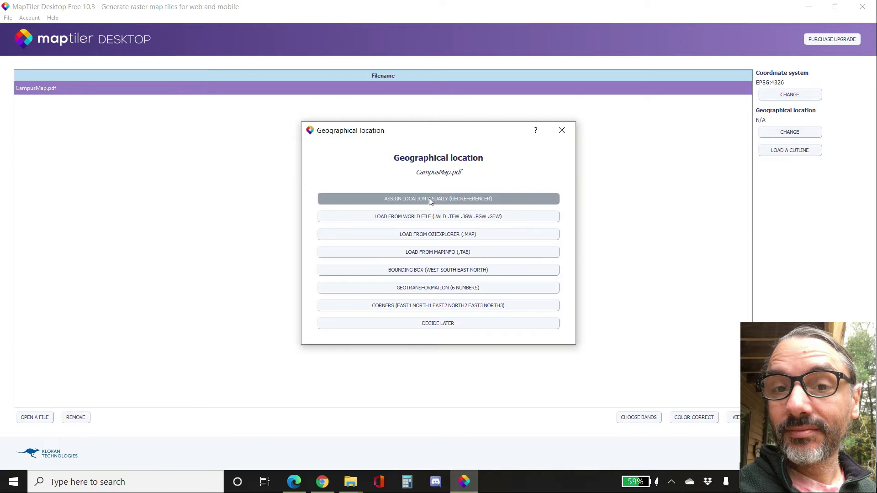
pyautogui.click(442, 199)
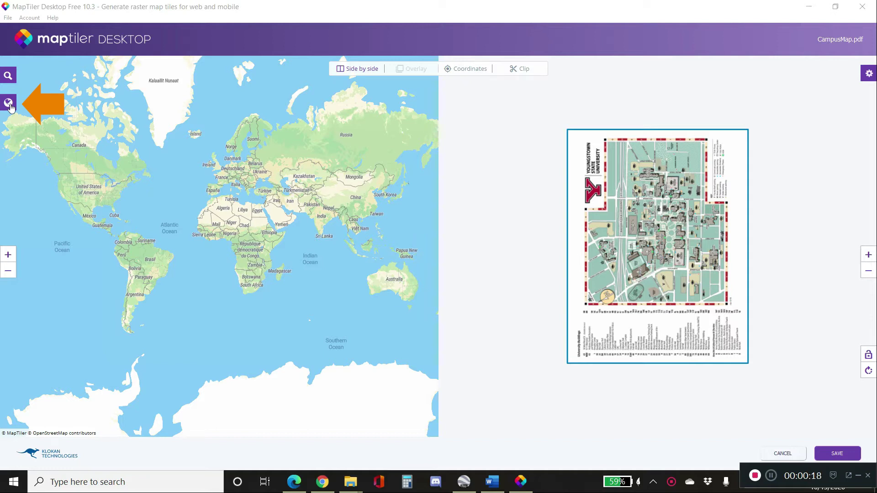
pyautogui.click(757, 477)
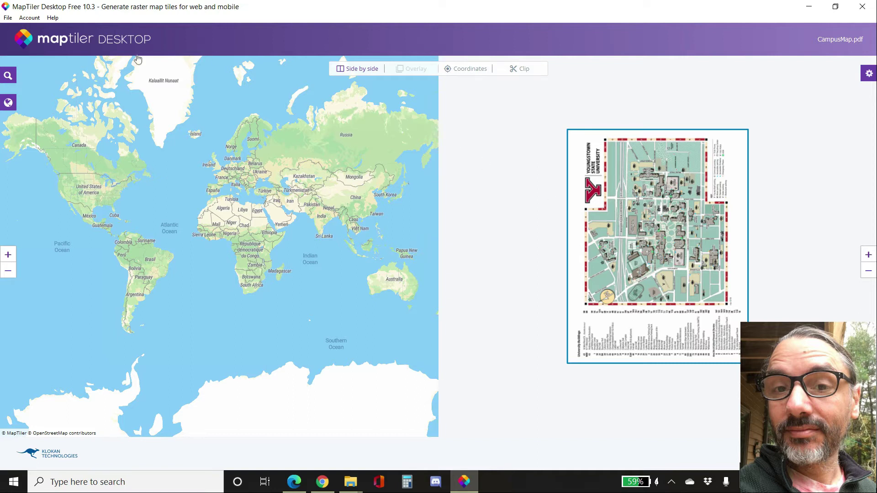
# - Search the reference map for Youngstown and pick Youngstown, Mahoning County, Ohio
pyautogui.click(9, 78)
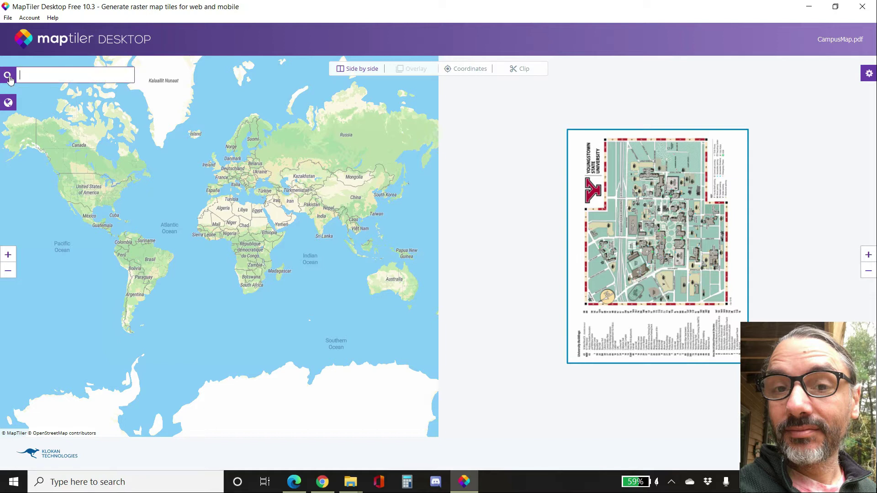
pyautogui.write('youngstown')
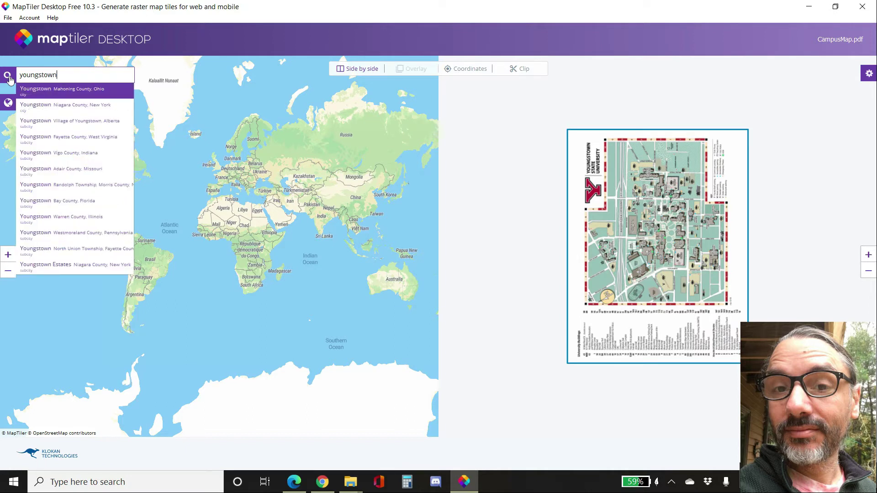
pyautogui.click(41, 90)
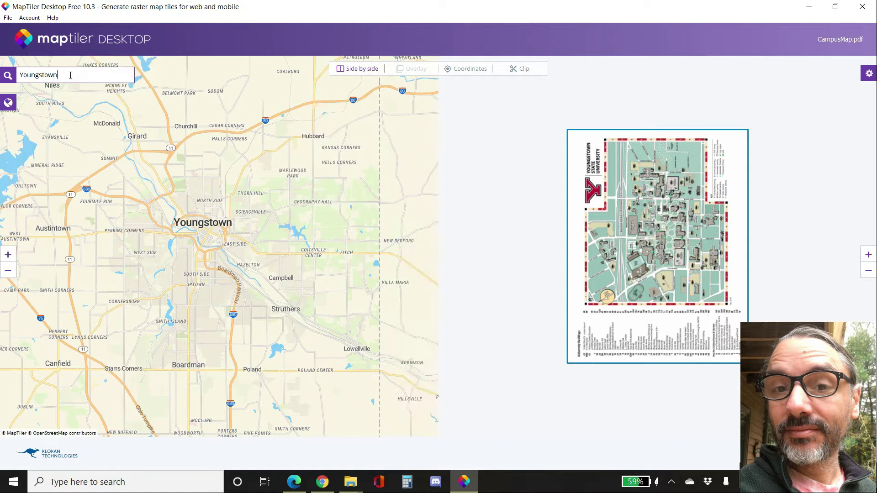
# - Rotate the campus map image into a landscape orientation
pyautogui.scroll(3, 176, 186)
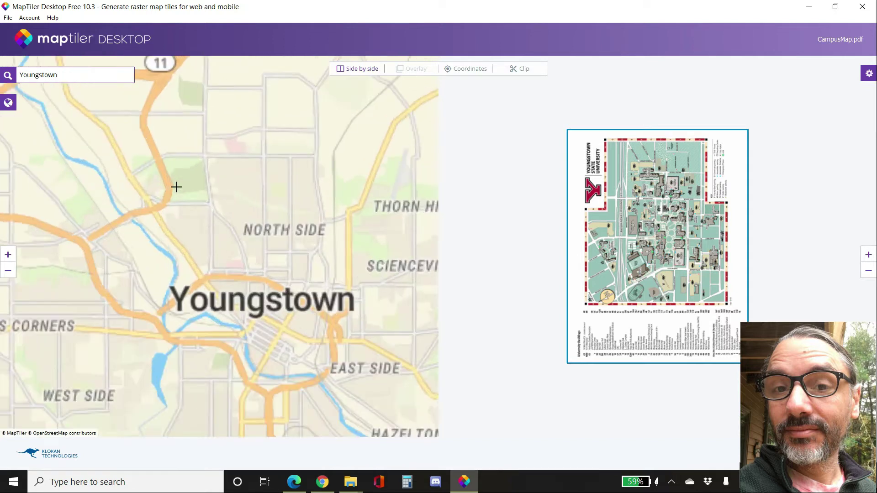
pyautogui.scroll(3, 176, 187)
pyautogui.moveTo(343, 259); pyautogui.dragTo(211, 130)
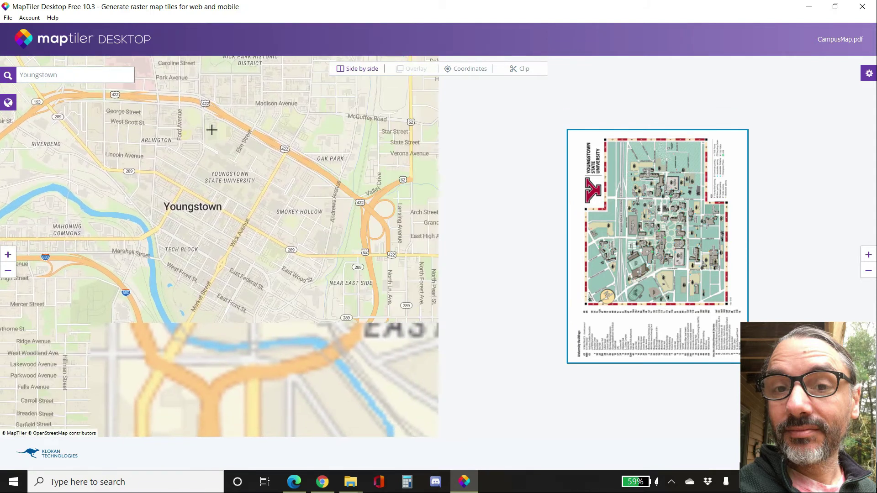
pyautogui.moveTo(254, 195); pyautogui.dragTo(278, 263)
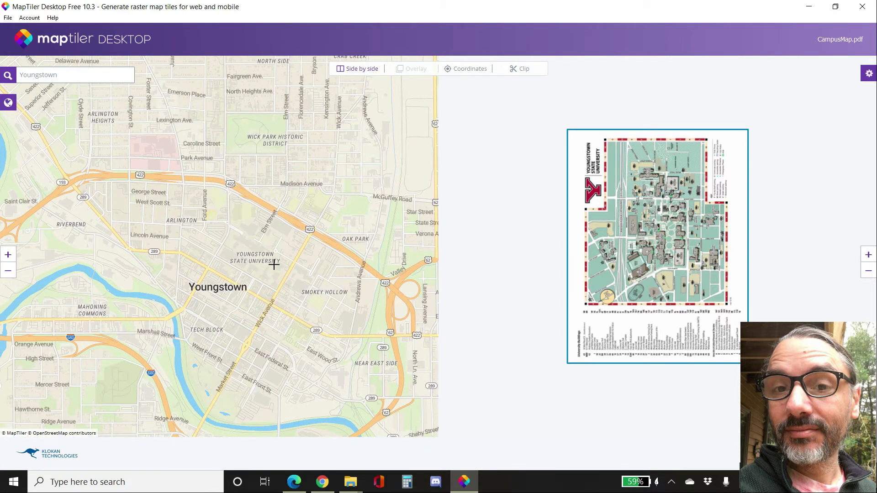
pyautogui.scroll(4, 274, 264)
pyautogui.moveTo(280, 249); pyautogui.dragTo(280, 265)
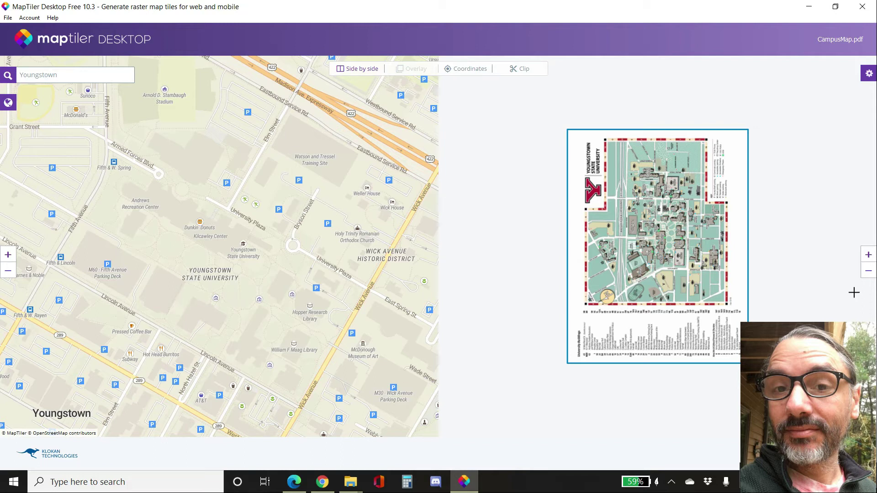
pyautogui.click(869, 371)
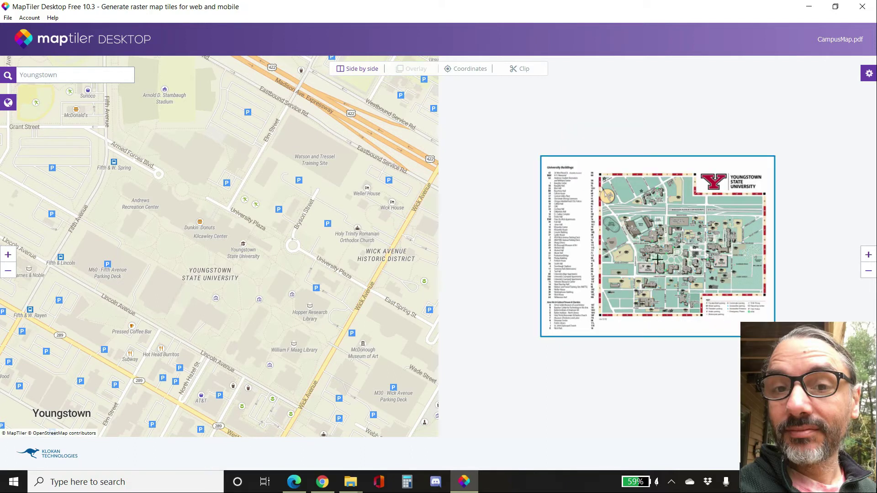
# - Add a control point at the Wick Avenue and Lincoln Avenue intersection on the reference map and matching spot on the campus map
pyautogui.scroll(5, 696, 293)
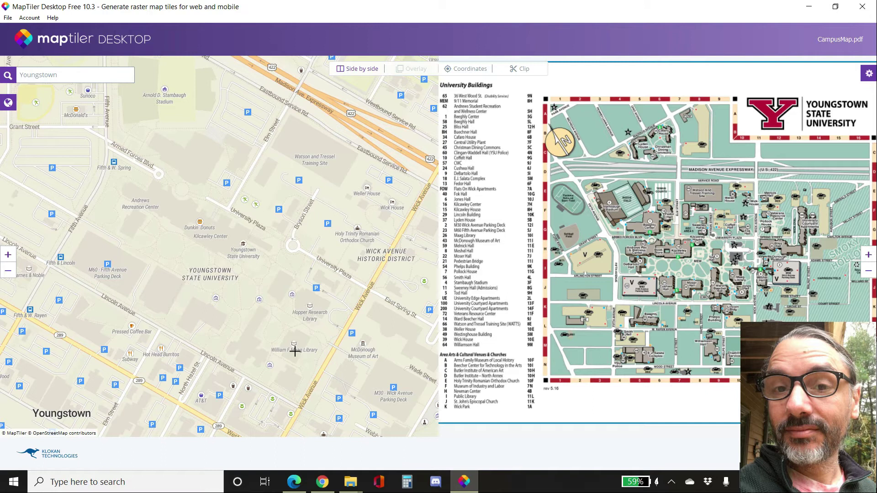
pyautogui.scroll(3, 297, 392)
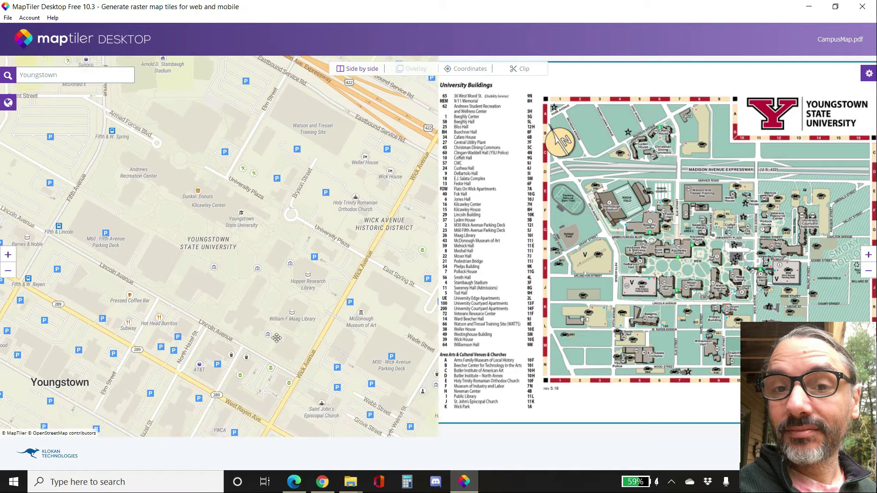
pyautogui.scroll(2, 300, 310)
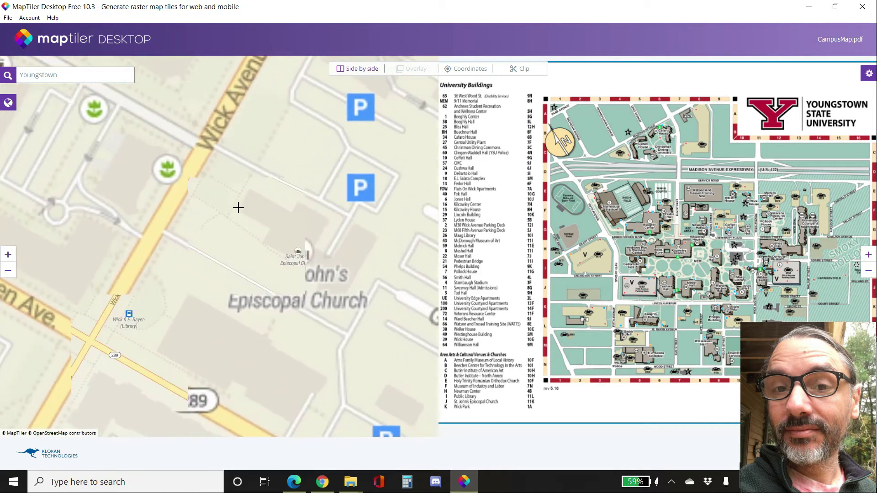
pyautogui.scroll(-4, 276, 274)
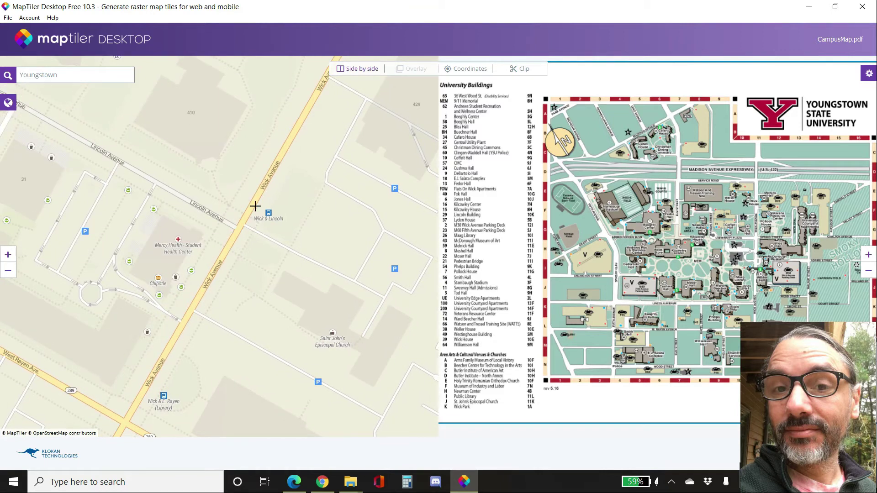
pyautogui.scroll(1, 284, 253)
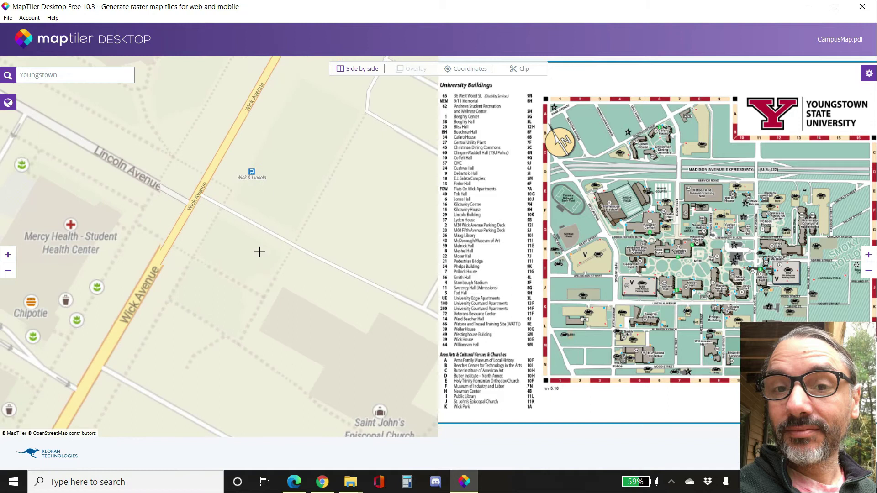
pyautogui.scroll(1, 274, 293)
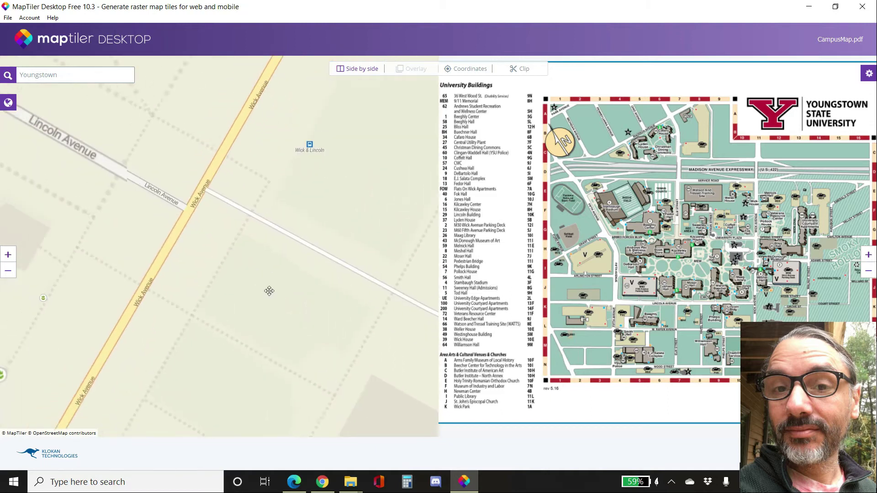
pyautogui.moveTo(269, 291); pyautogui.dragTo(296, 321)
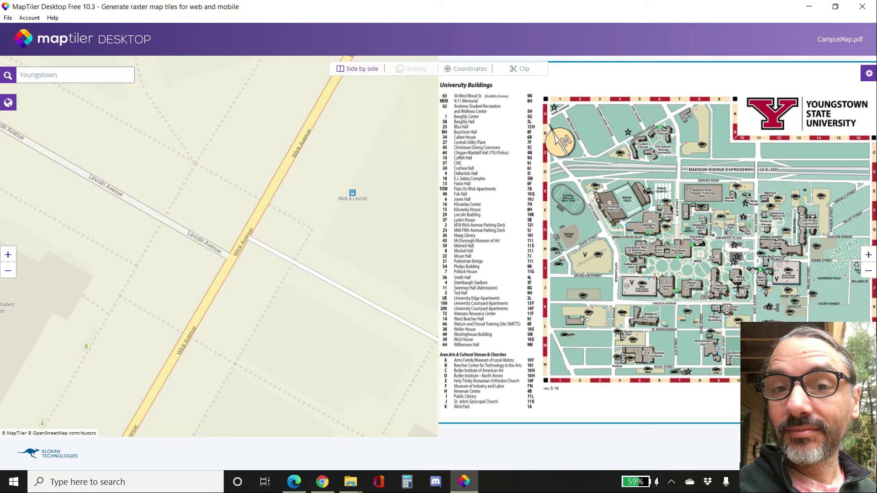
pyautogui.scroll(5, 726, 292)
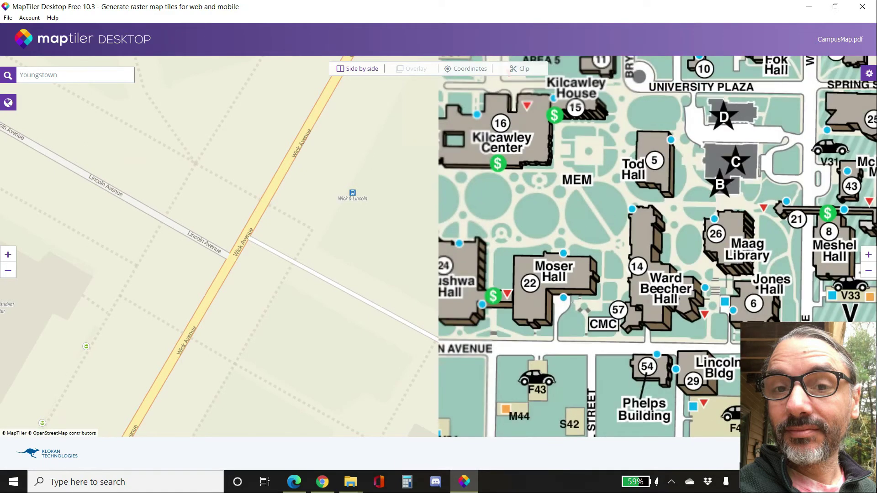
pyautogui.moveTo(516, 369); pyautogui.dragTo(410, 282)
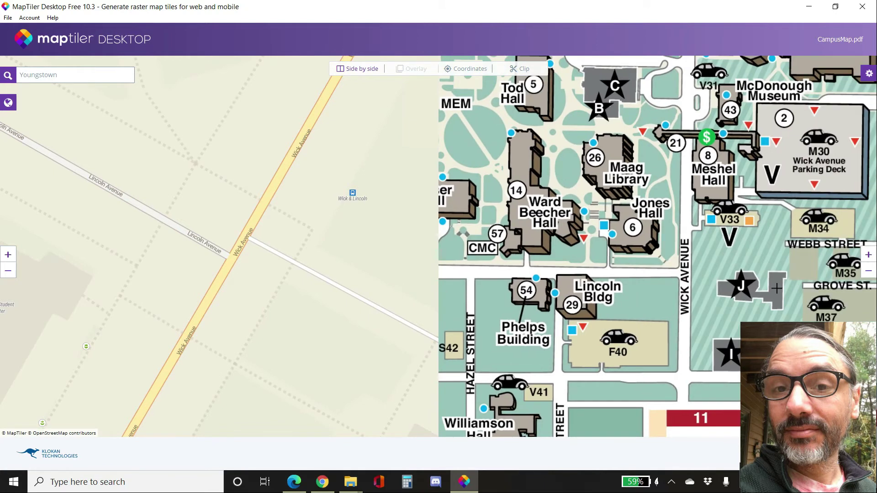
pyautogui.scroll(2, 773, 288)
pyautogui.moveTo(609, 250); pyautogui.dragTo(745, 266)
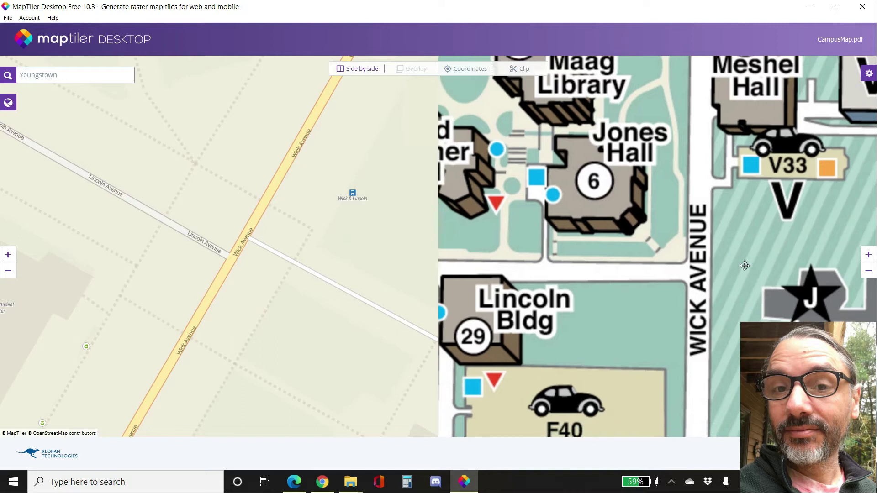
pyautogui.click(230, 251)
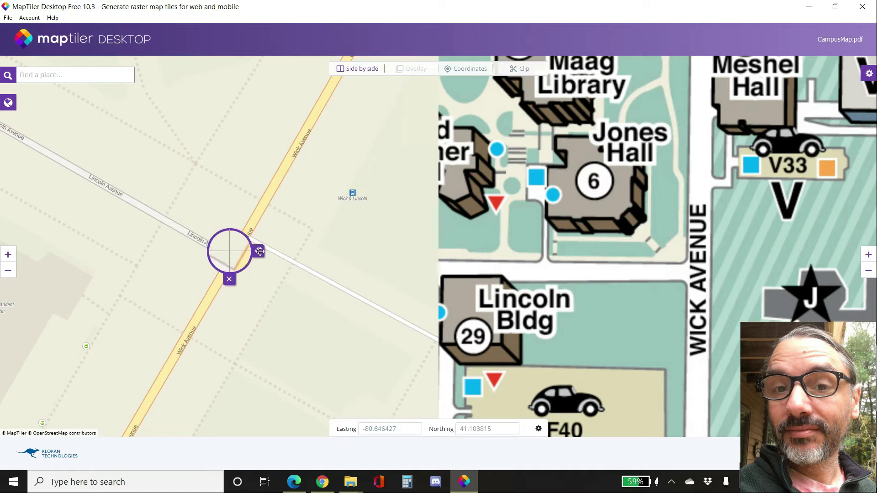
pyautogui.moveTo(258, 251); pyautogui.dragTo(259, 255)
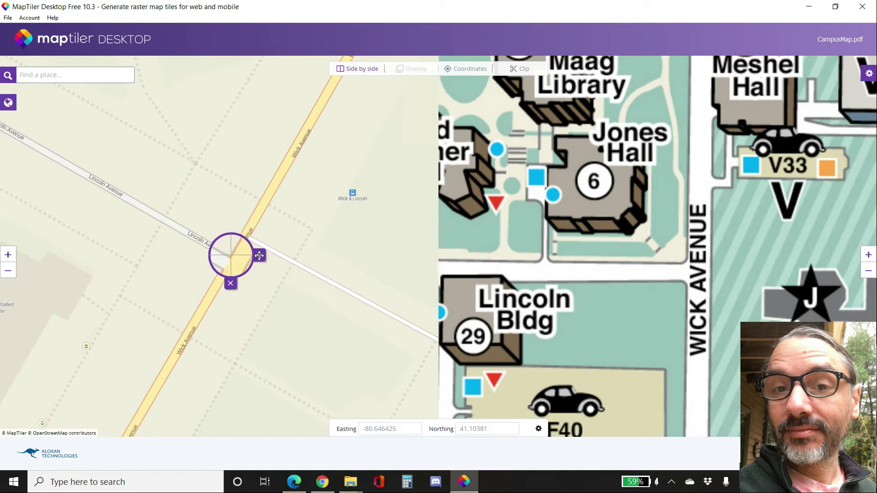
pyautogui.click(684, 262)
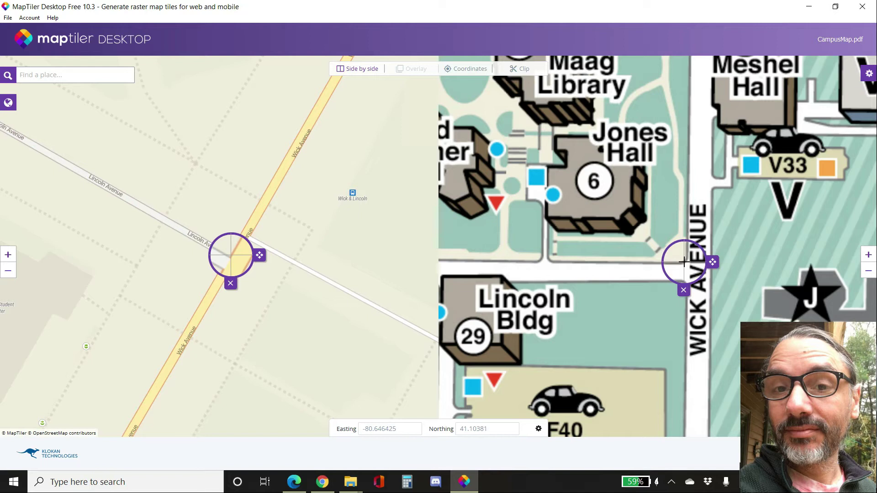
pyautogui.click(684, 262)
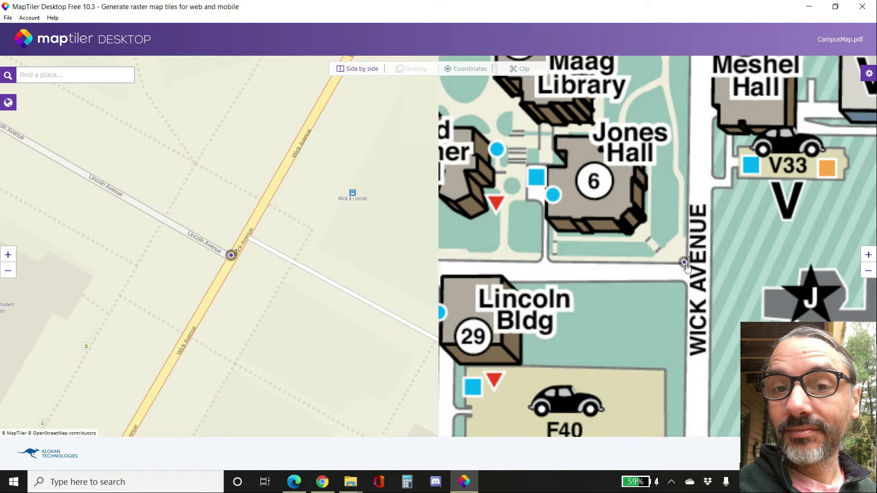
pyautogui.click(685, 264)
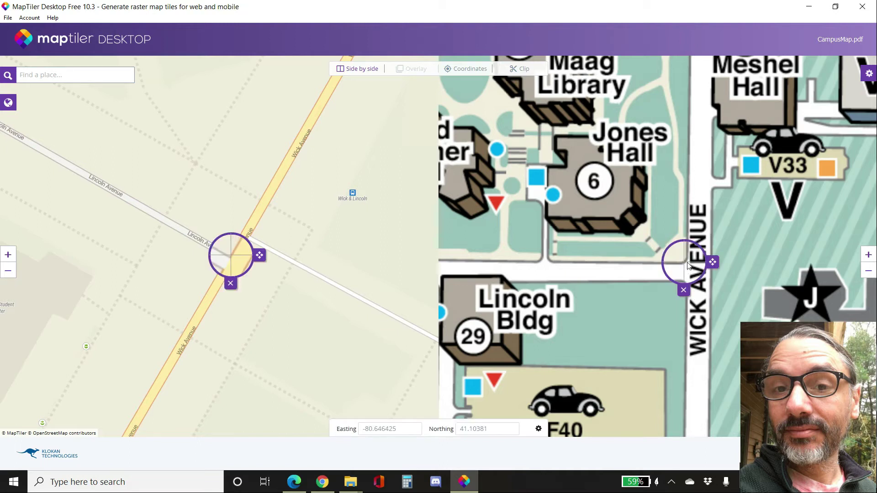
pyautogui.moveTo(714, 262)
pyautogui.mouseDown()
pyautogui.moveTo(707, 263)
pyautogui.moveTo(715, 263)
pyautogui.mouseUp()
pyautogui.click(715, 262)
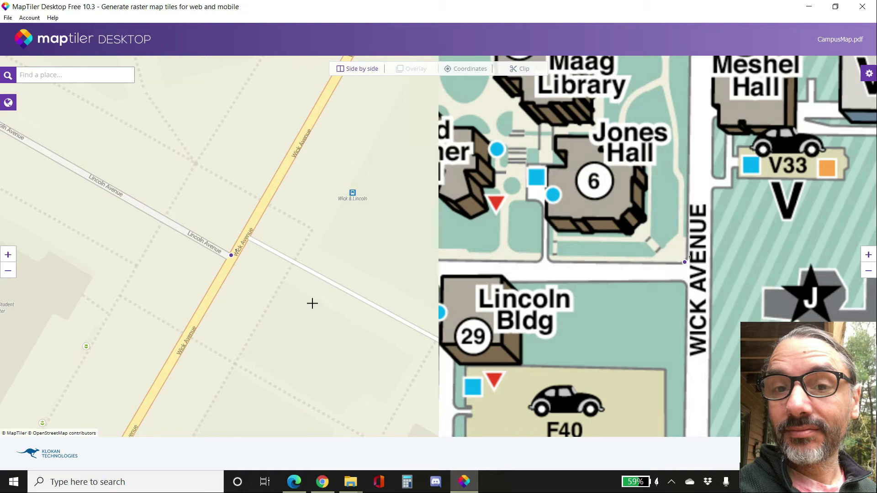
# - Add a second control point at the Fifth Avenue and Lincoln Avenue intersection on both the reference map and campus map
pyautogui.scroll(-3, 313, 304)
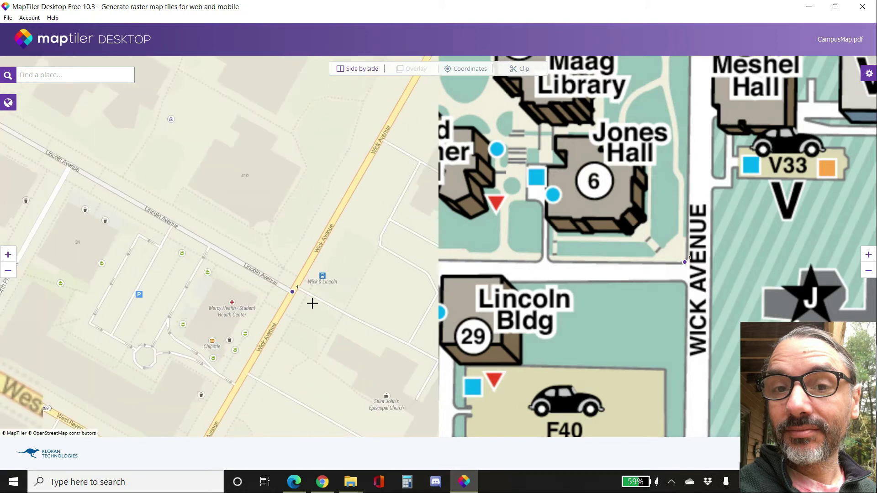
pyautogui.scroll(-3, 699, 316)
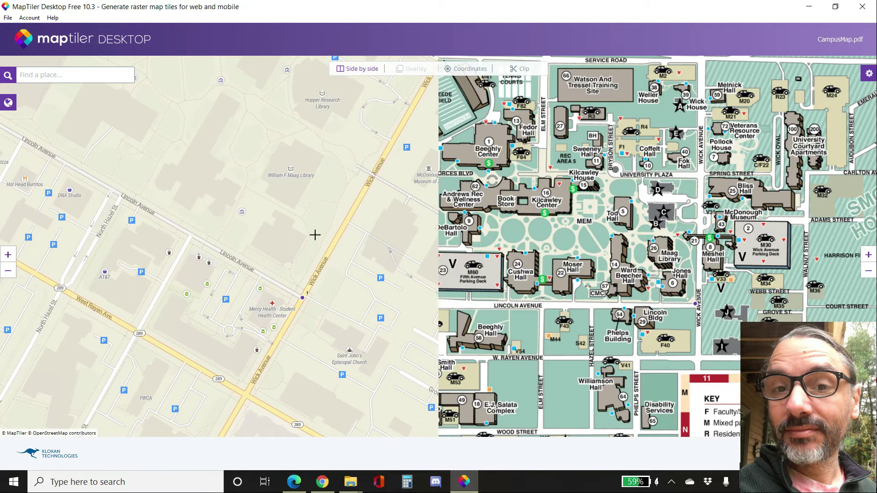
pyautogui.moveTo(196, 199); pyautogui.dragTo(294, 278)
pyautogui.moveTo(92, 117); pyautogui.dragTo(166, 204)
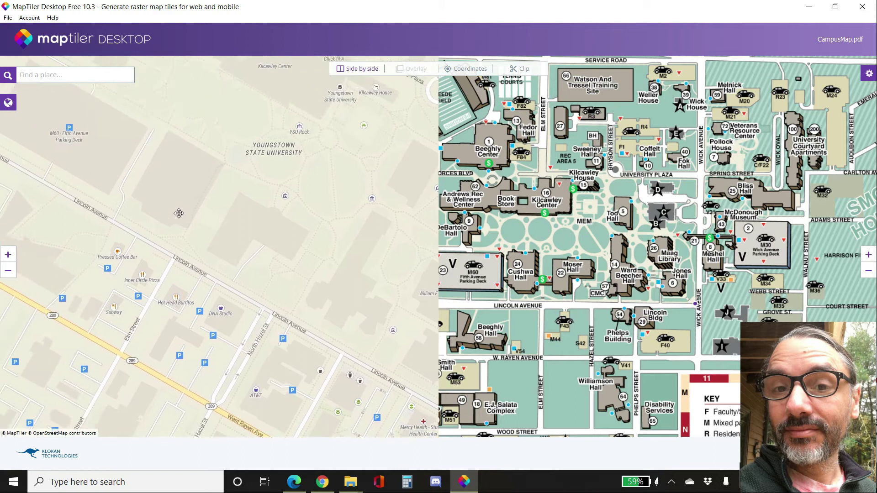
pyautogui.moveTo(187, 250); pyautogui.dragTo(247, 271)
pyautogui.moveTo(91, 178); pyautogui.dragTo(137, 205)
pyautogui.moveTo(70, 225); pyautogui.dragTo(110, 248)
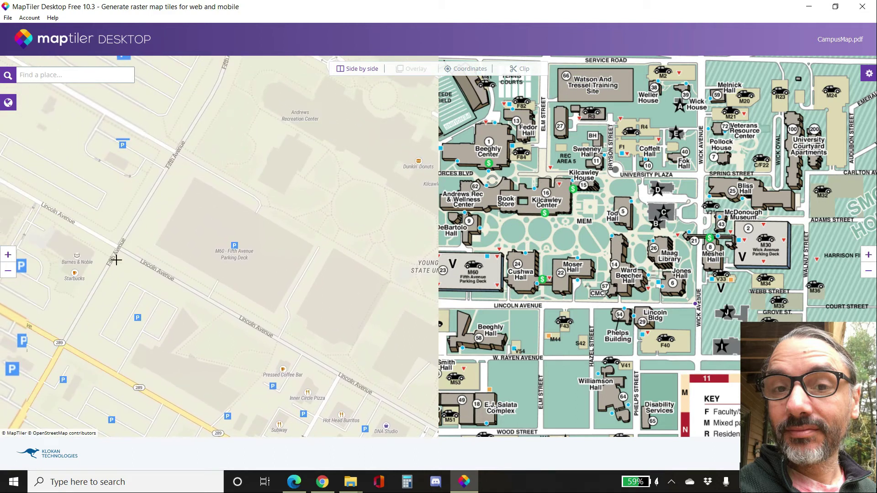
pyautogui.moveTo(540, 266); pyautogui.dragTo(800, 252)
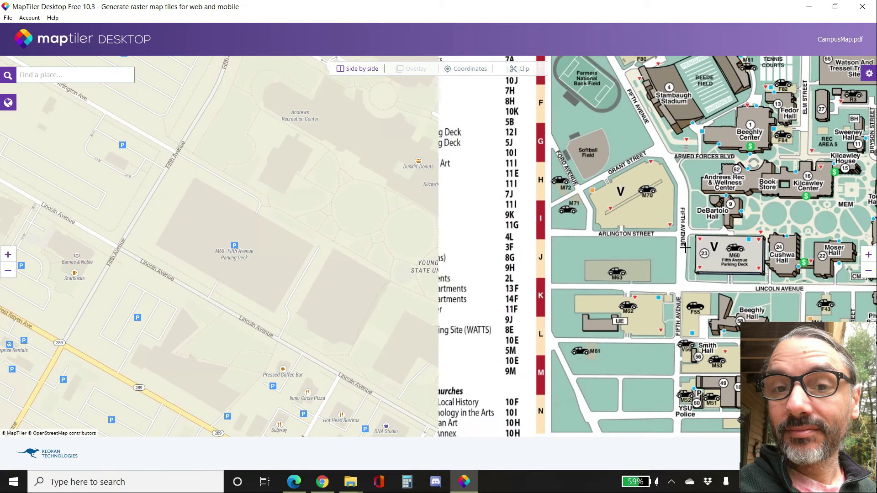
pyautogui.scroll(2, 698, 289)
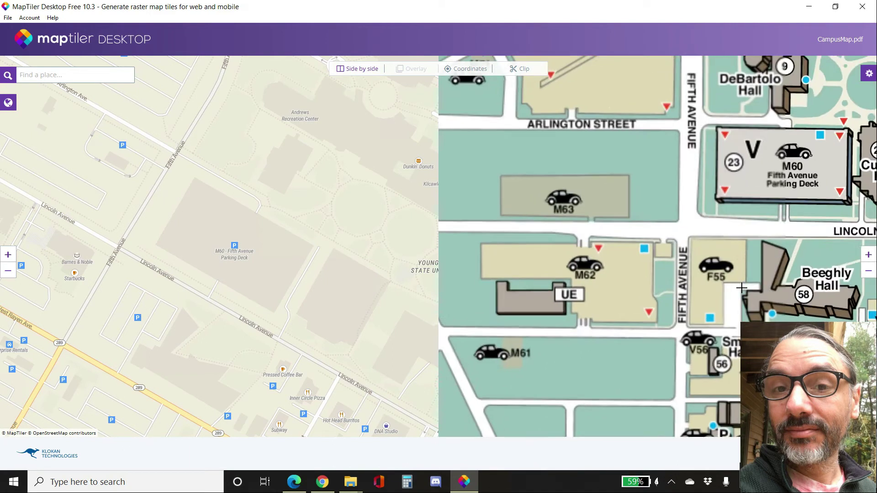
pyautogui.scroll(3, 167, 253)
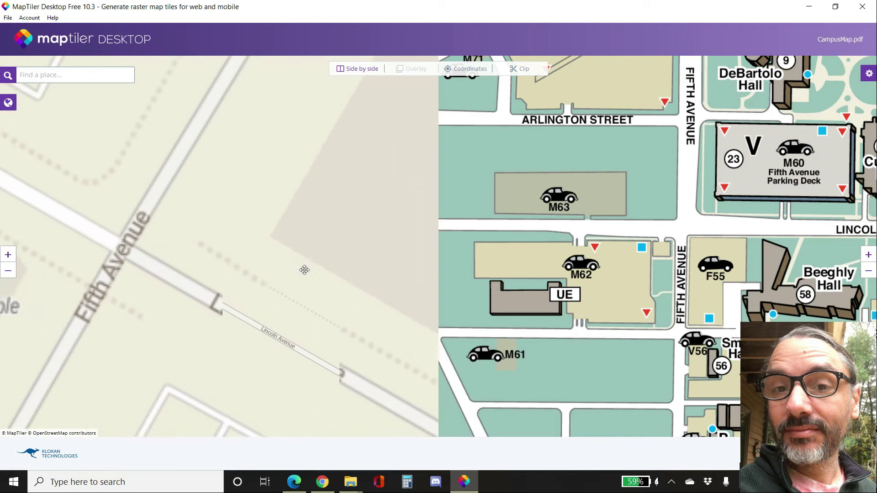
pyautogui.scroll(-2, 265, 233)
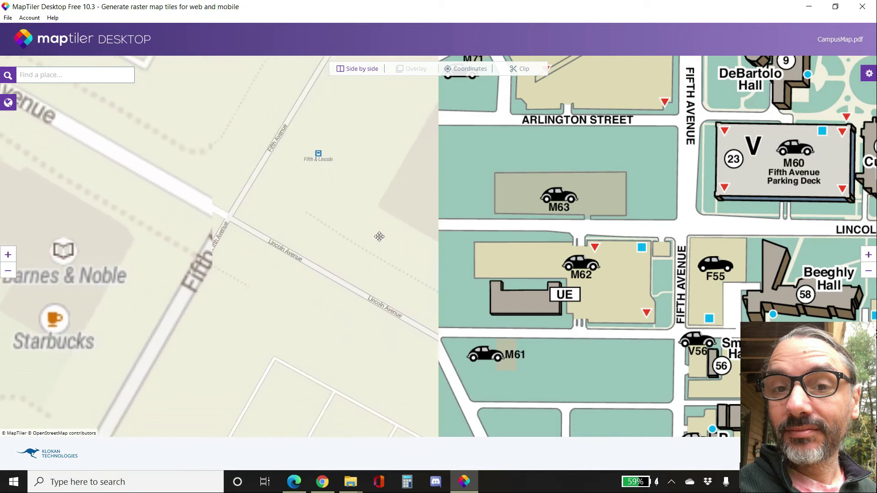
pyautogui.click(229, 206)
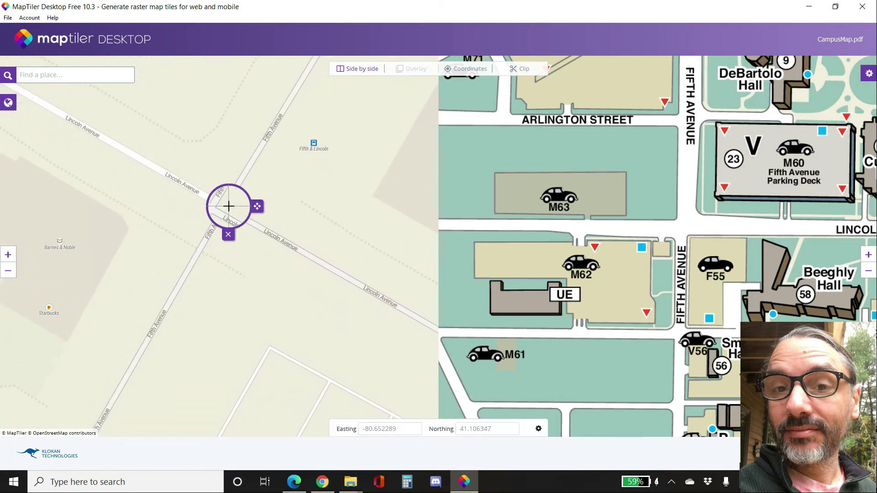
pyautogui.moveTo(257, 205); pyautogui.dragTo(255, 207)
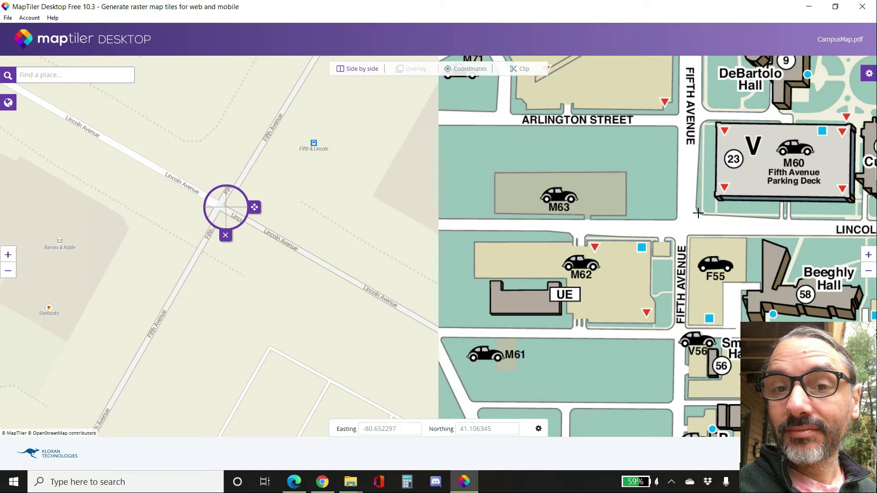
pyautogui.click(698, 213)
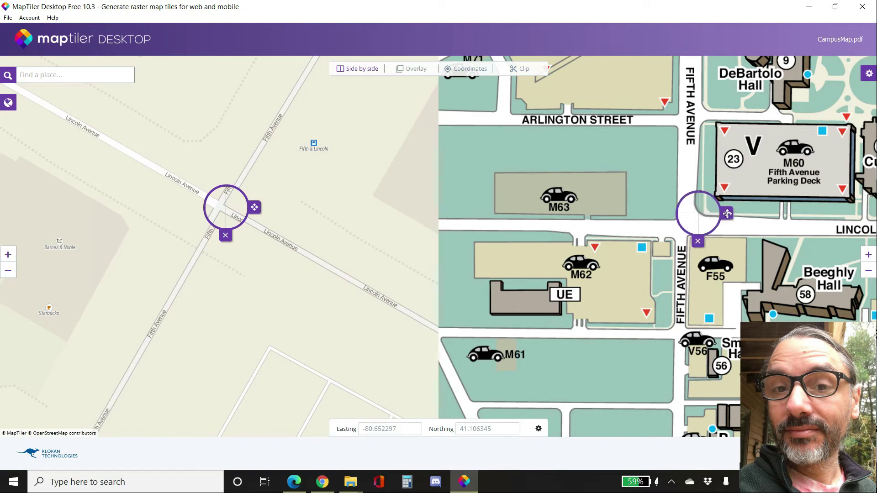
pyautogui.click(726, 213)
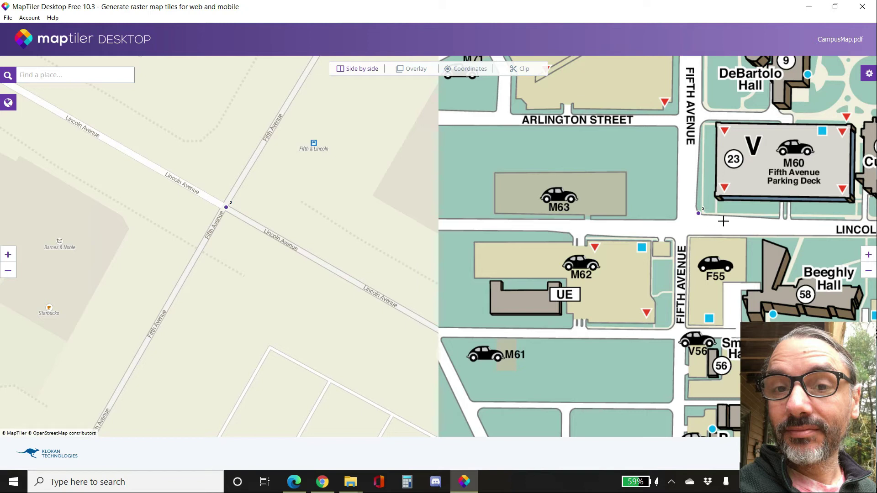
# - Add a third control point at the Fifth Avenue and Eastbound Service Road intersection on the reference map and the matching spot on the campus map
pyautogui.scroll(-2, 708, 216)
pyautogui.moveTo(790, 171); pyautogui.dragTo(710, 313)
pyautogui.moveTo(587, 163); pyautogui.dragTo(612, 225)
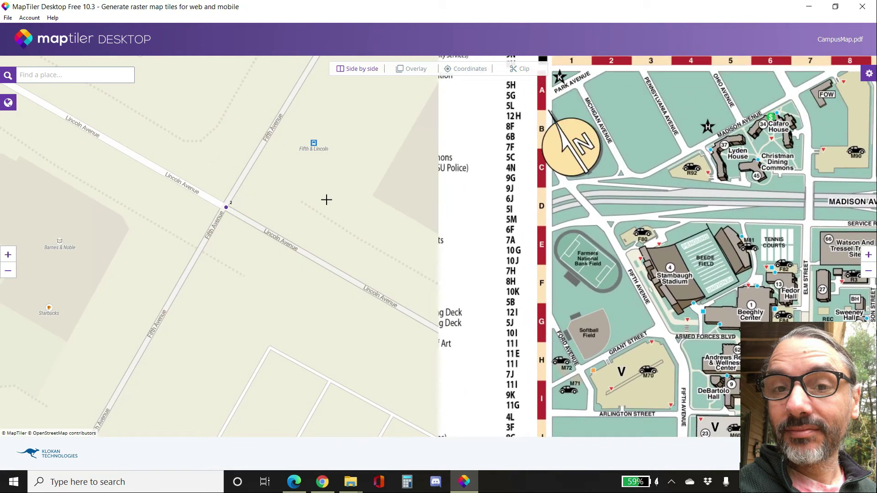
pyautogui.scroll(-3, 331, 199)
pyautogui.moveTo(382, 156); pyautogui.dragTo(276, 212)
pyautogui.scroll(-1, 275, 212)
pyautogui.moveTo(326, 176); pyautogui.dragTo(241, 205)
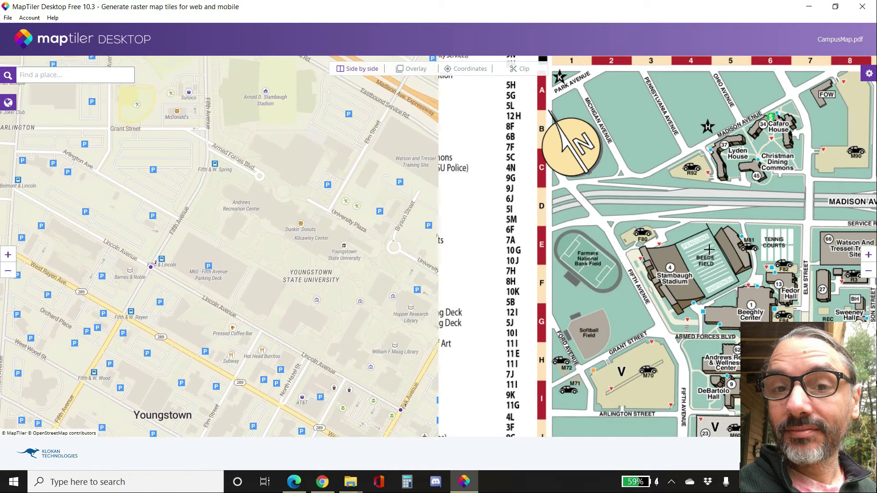
pyautogui.moveTo(276, 171); pyautogui.dragTo(262, 276)
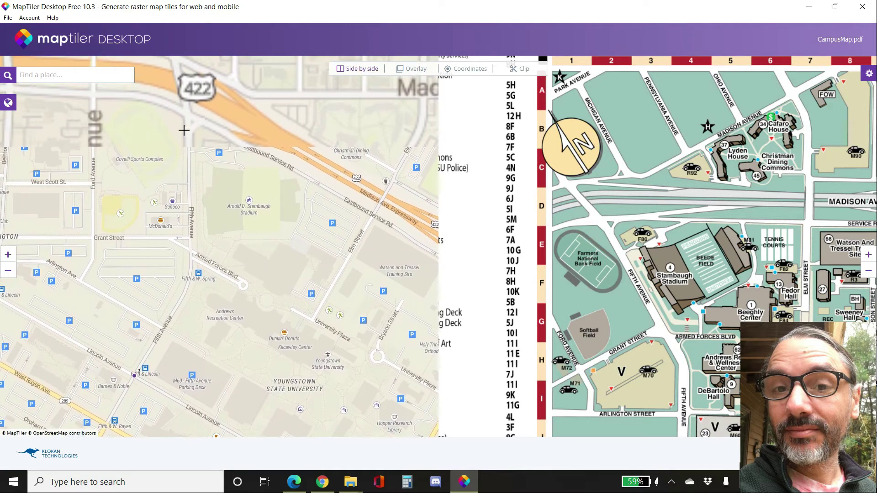
pyautogui.moveTo(249, 165); pyautogui.dragTo(297, 330)
pyautogui.scroll(5, 297, 267)
pyautogui.scroll(-5, 297, 267)
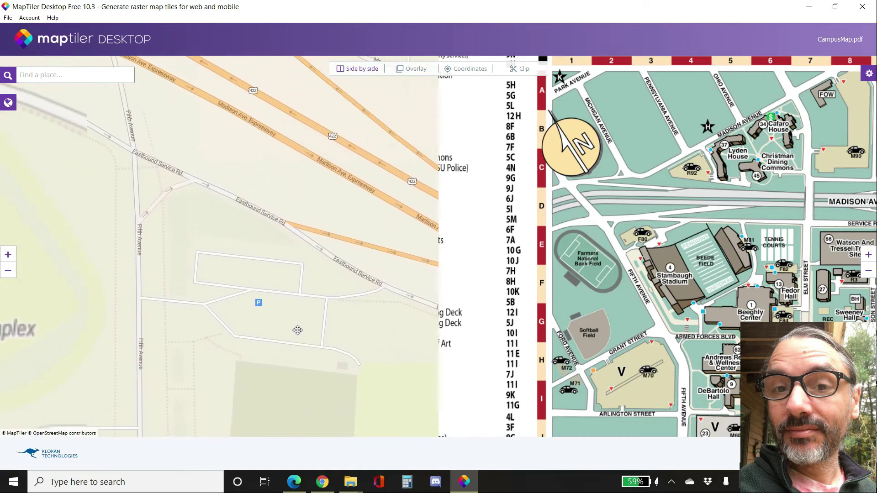
pyautogui.scroll(3, 667, 247)
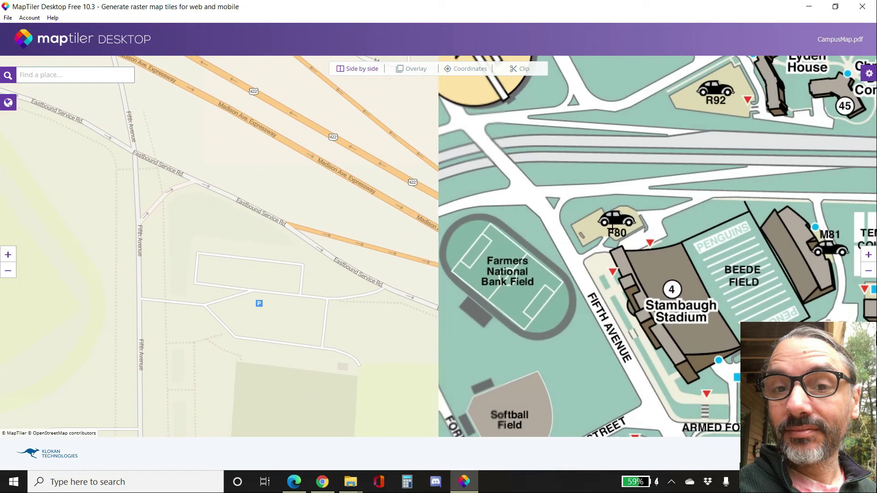
pyautogui.scroll(3, 457, 238)
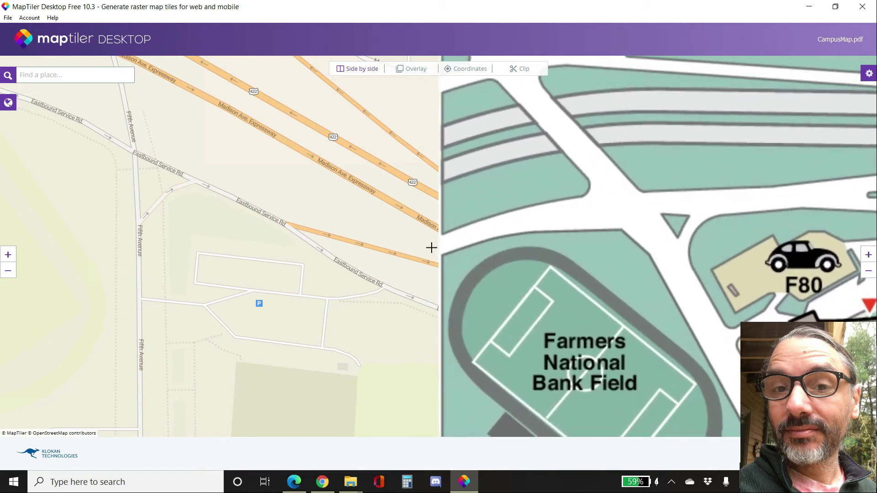
pyautogui.click(136, 155)
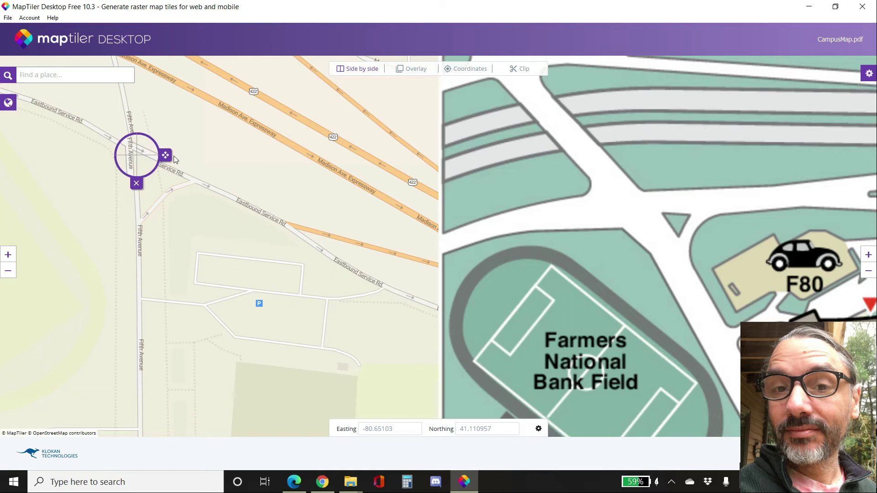
pyautogui.moveTo(166, 153); pyautogui.dragTo(165, 152)
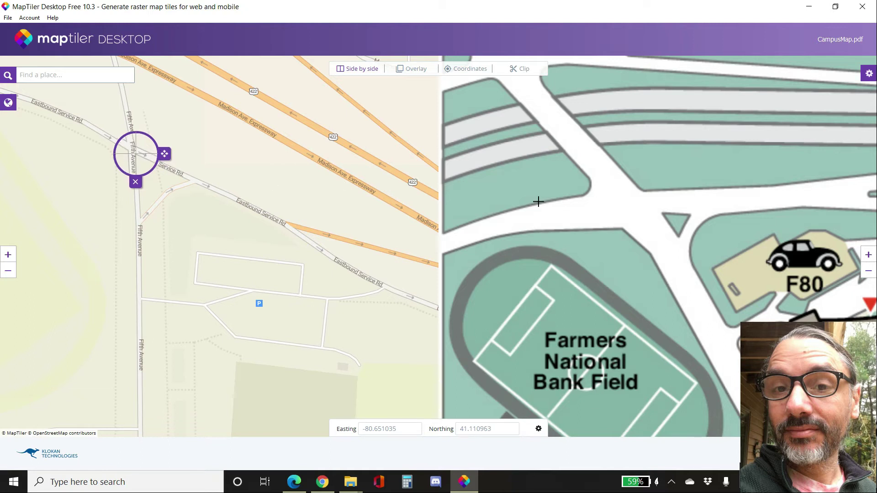
pyautogui.click(662, 213)
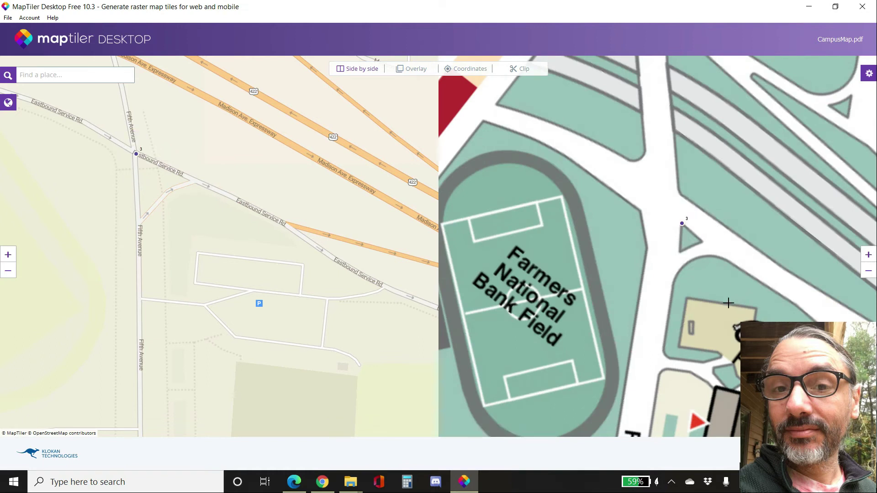
# - Preview the campus map as a semi-transparent overlay on the reference map, check the coordinates table, and return to side-by-side view
pyautogui.scroll(-3, 729, 303)
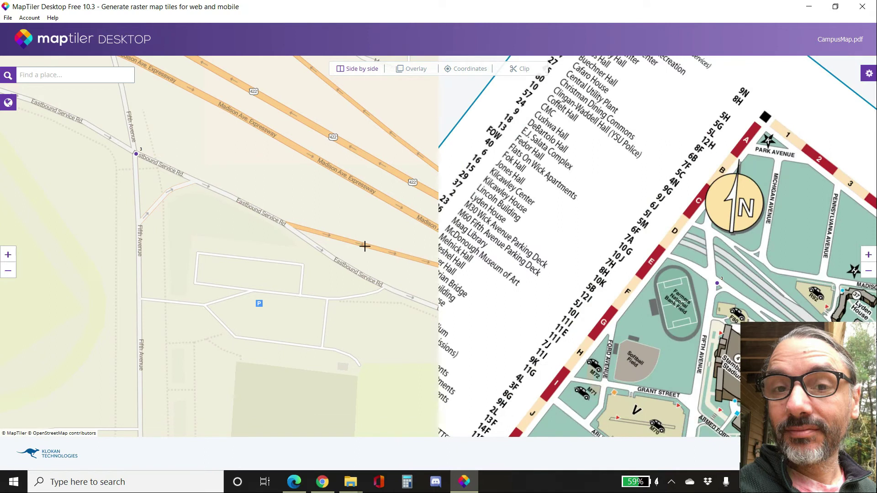
pyautogui.scroll(-2, 339, 232)
pyautogui.scroll(-4, 339, 232)
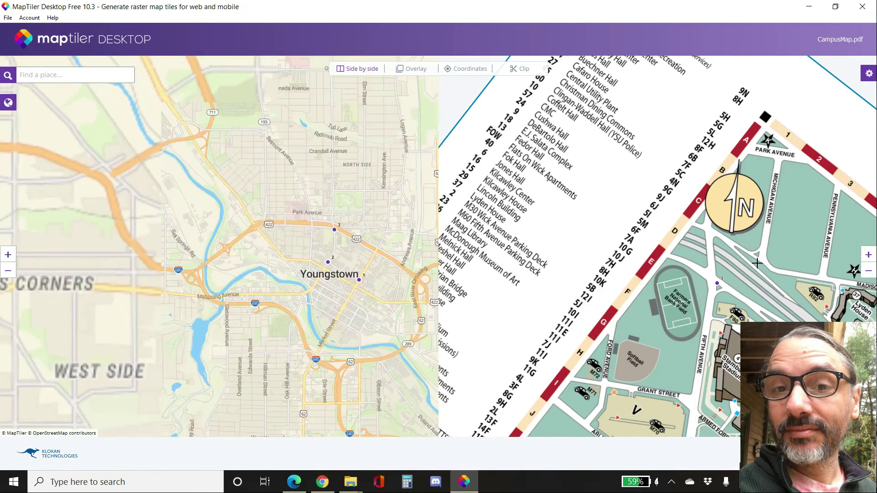
pyautogui.scroll(-1, 738, 262)
pyautogui.scroll(-4, 738, 262)
pyautogui.moveTo(751, 299); pyautogui.dragTo(670, 276)
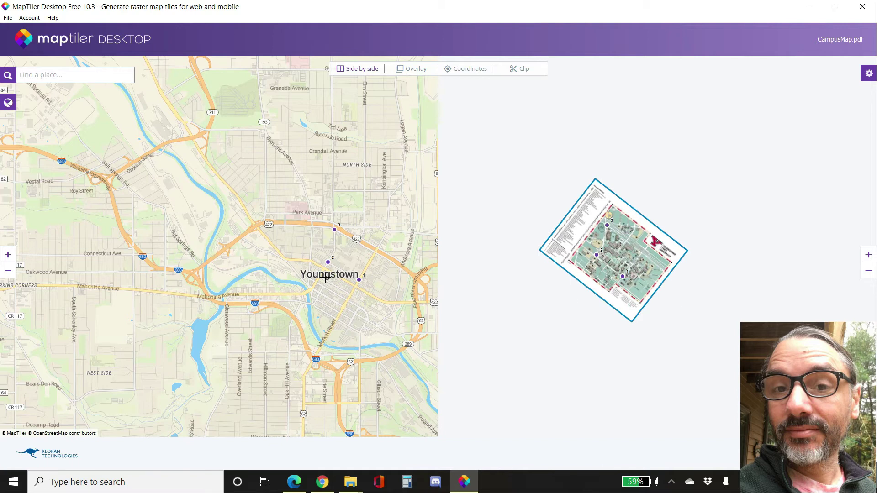
pyautogui.scroll(4, 363, 274)
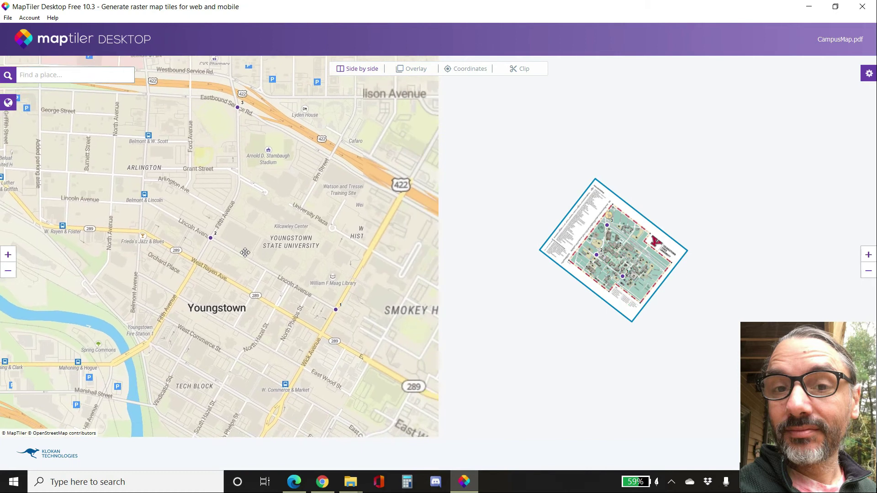
pyautogui.moveTo(245, 253); pyautogui.dragTo(231, 233)
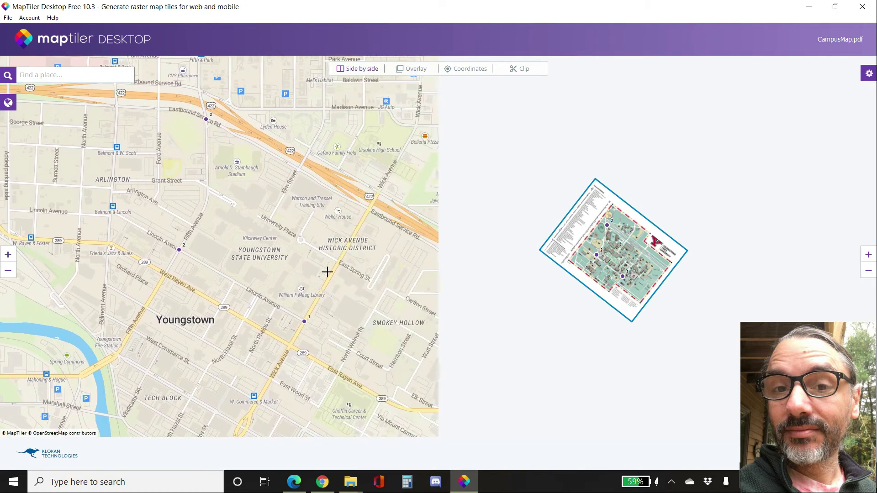
pyautogui.scroll(2, 605, 239)
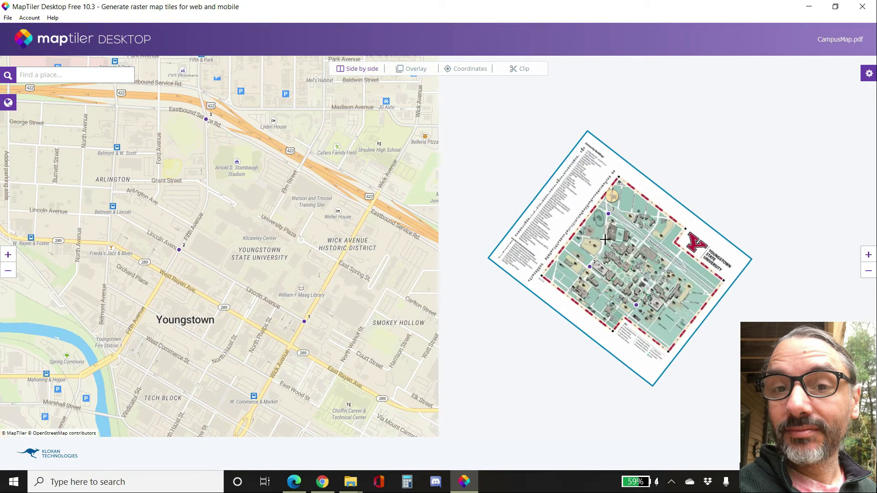
pyautogui.scroll(4, 605, 239)
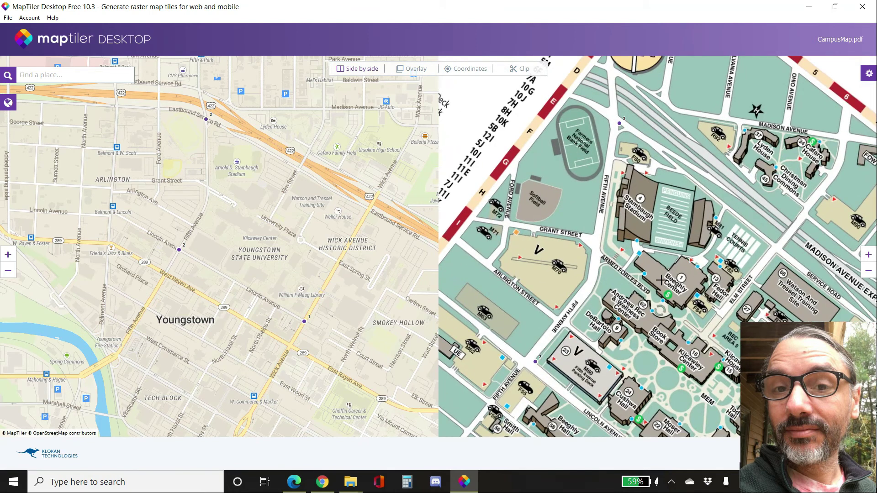
pyautogui.scroll(-4, 661, 280)
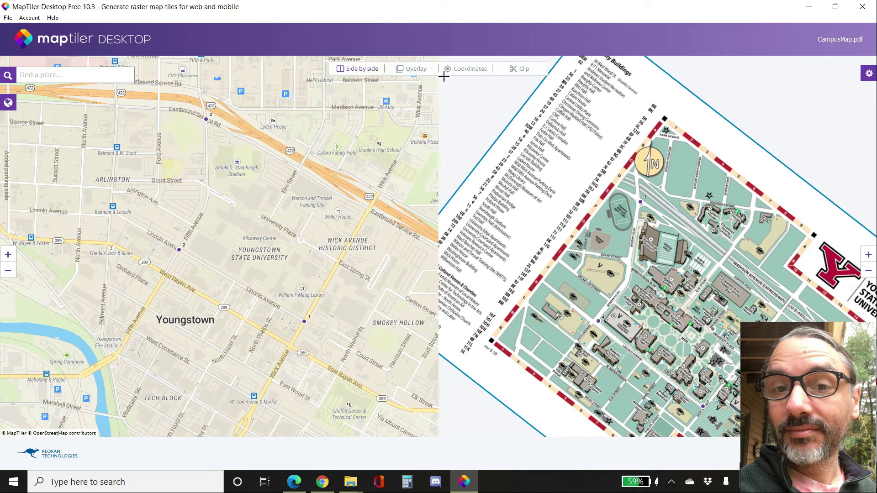
pyautogui.click(413, 70)
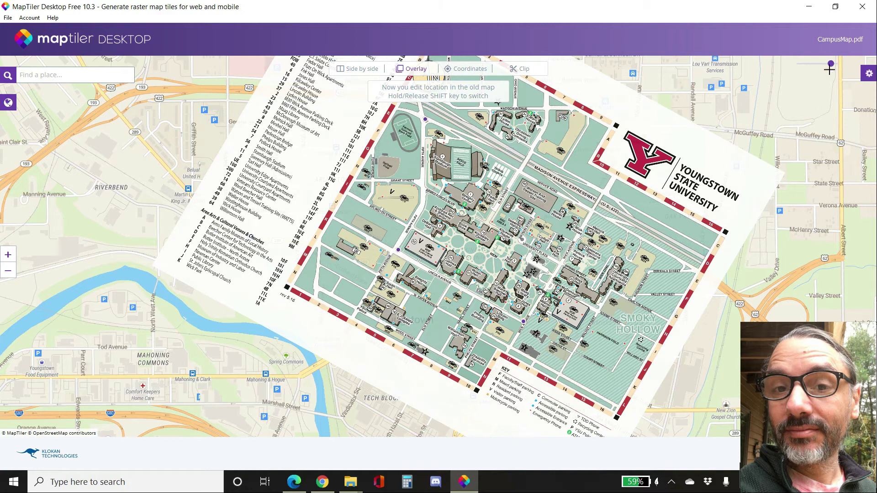
pyautogui.moveTo(831, 65)
pyautogui.mouseDown()
pyautogui.moveTo(801, 65)
pyautogui.moveTo(844, 68)
pyautogui.moveTo(809, 69)
pyautogui.moveTo(822, 65)
pyautogui.mouseUp()
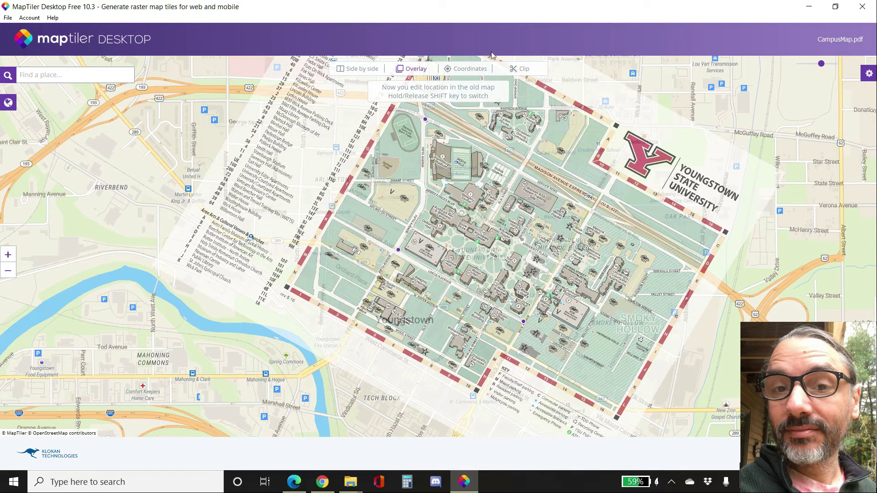
pyautogui.click(469, 73)
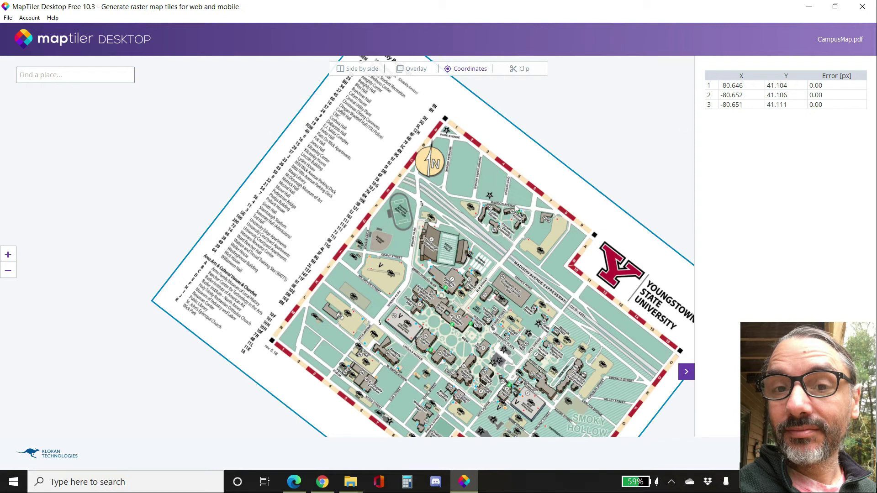
pyautogui.click(362, 73)
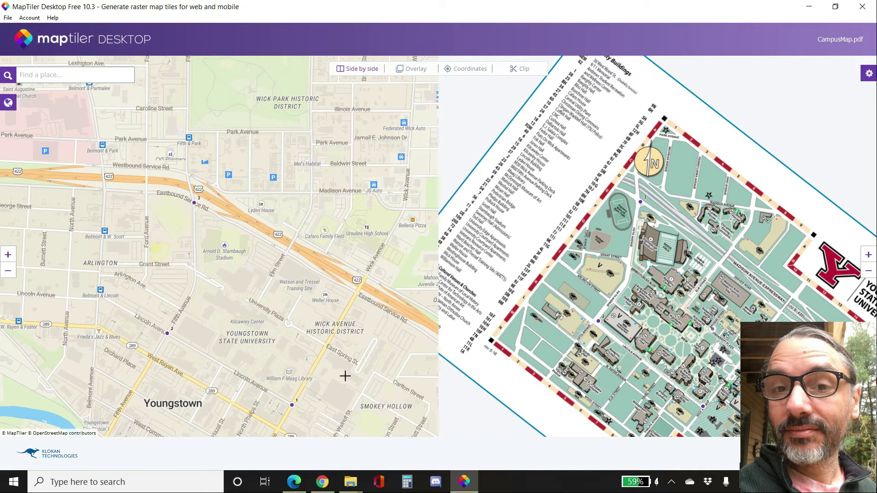
# - Add a fourth control point at the Wick Avenue and University Plaza intersection on the reference map and the matching spot on the campus map
pyautogui.scroll(1, 331, 354)
pyautogui.scroll(3, 330, 354)
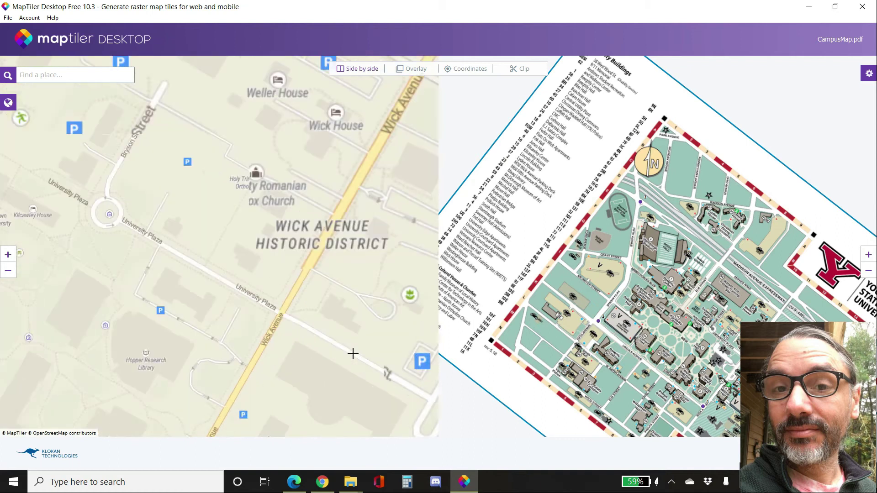
pyautogui.moveTo(677, 347); pyautogui.dragTo(598, 291)
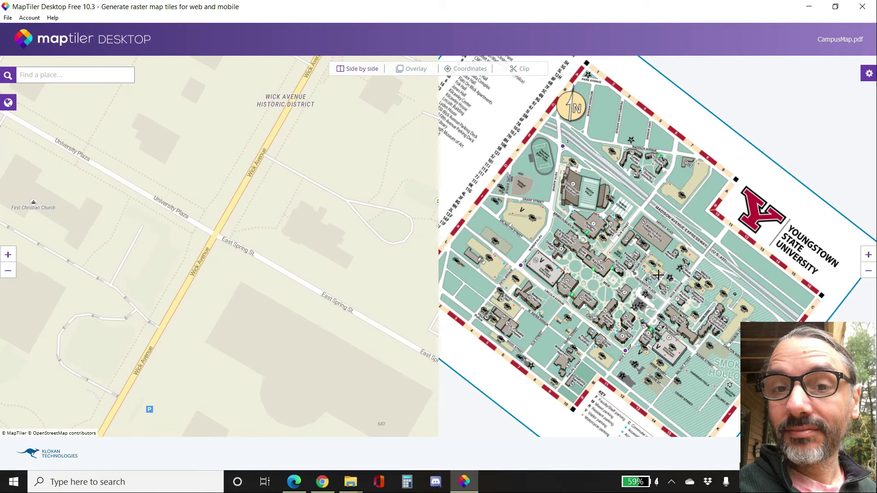
pyautogui.moveTo(658, 276); pyautogui.dragTo(621, 298)
pyautogui.scroll(2, 621, 297)
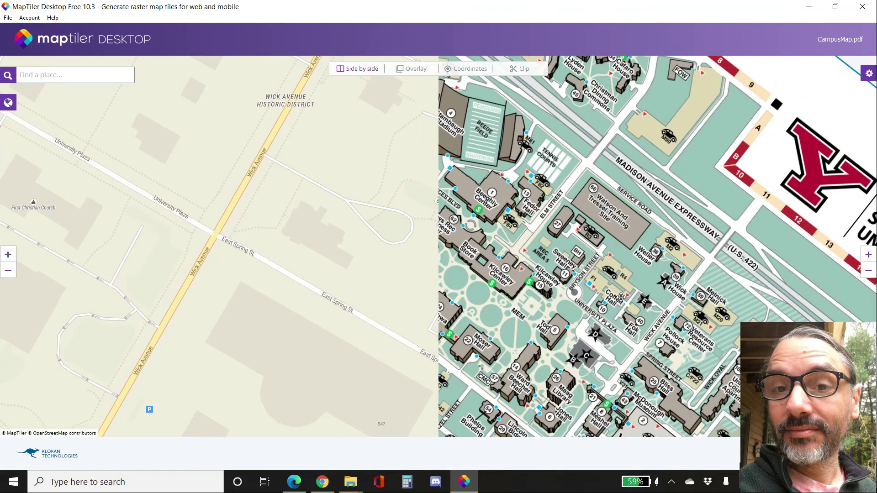
pyautogui.scroll(4, 661, 331)
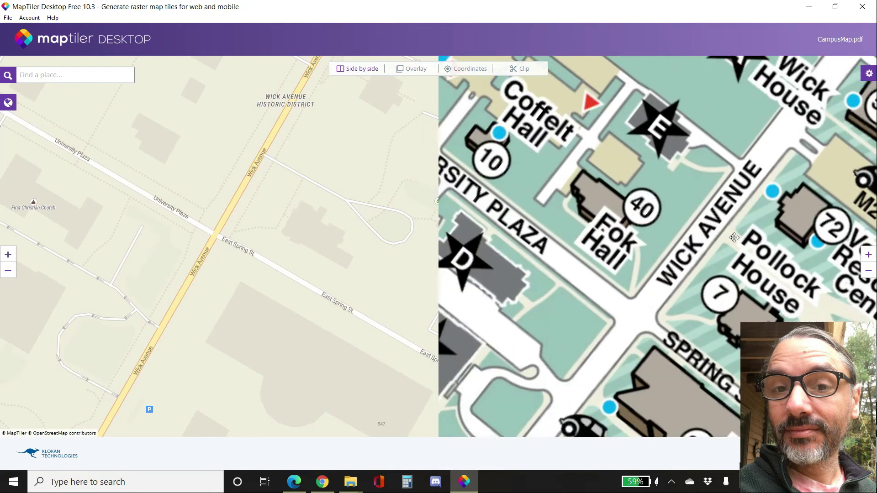
pyautogui.scroll(4, 263, 302)
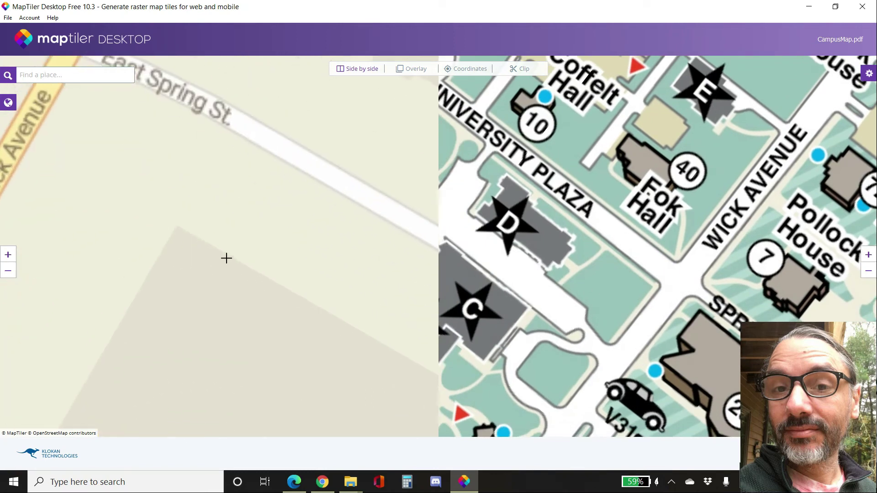
pyautogui.scroll(-4, 227, 258)
pyautogui.moveTo(131, 309); pyautogui.dragTo(247, 332)
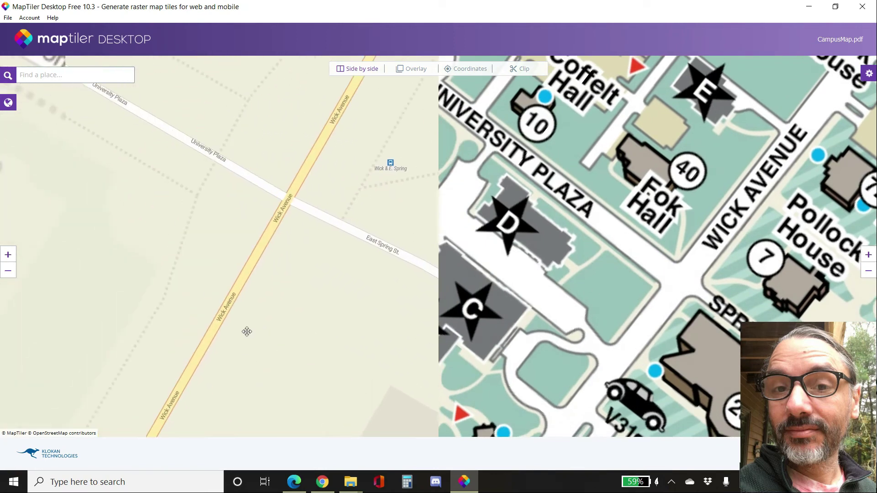
pyautogui.click(283, 202)
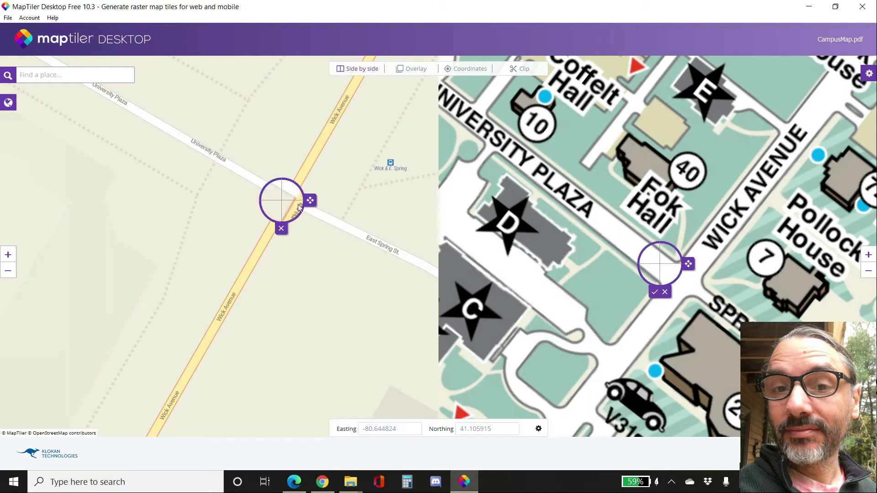
pyautogui.moveTo(313, 199); pyautogui.dragTo(316, 197)
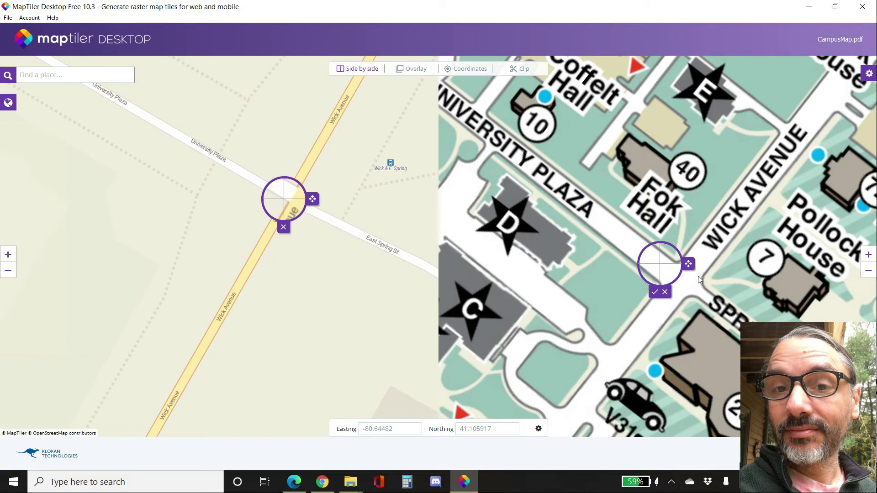
pyautogui.moveTo(688, 264); pyautogui.dragTo(703, 261)
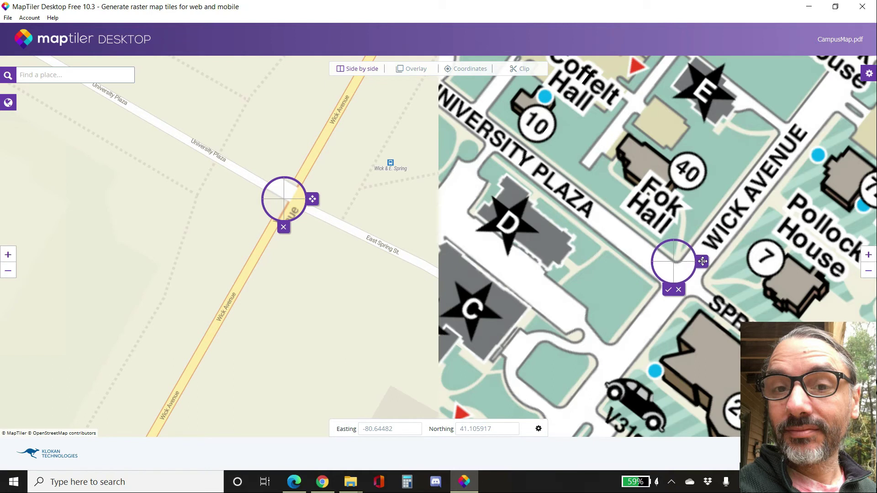
pyautogui.press('Return')
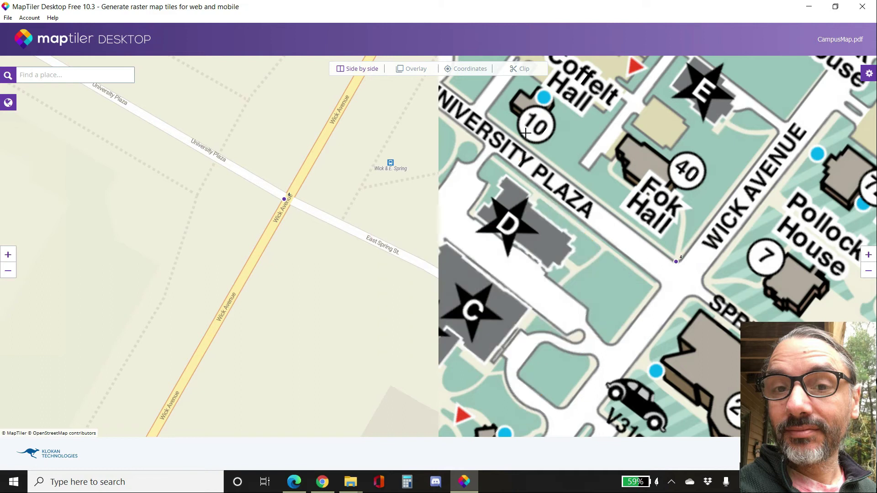
# - Open the coordinates view and inspect the first control point's error on the campus map
pyautogui.click(475, 73)
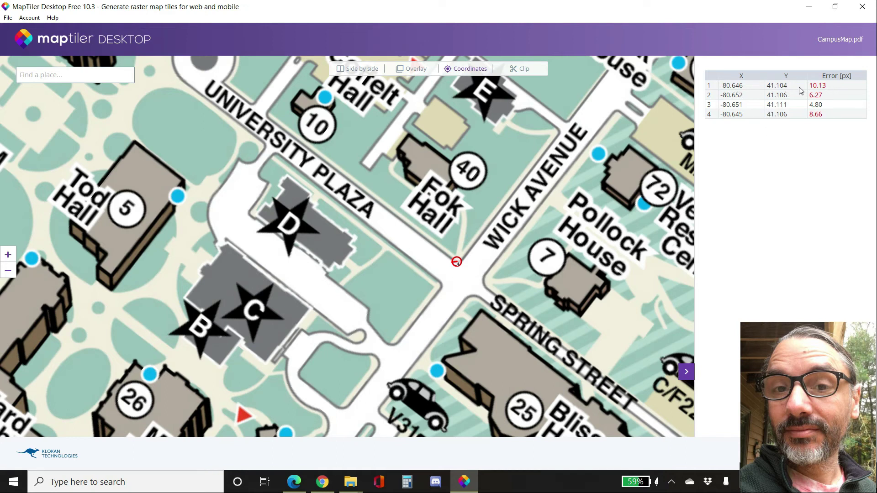
pyautogui.click(825, 89)
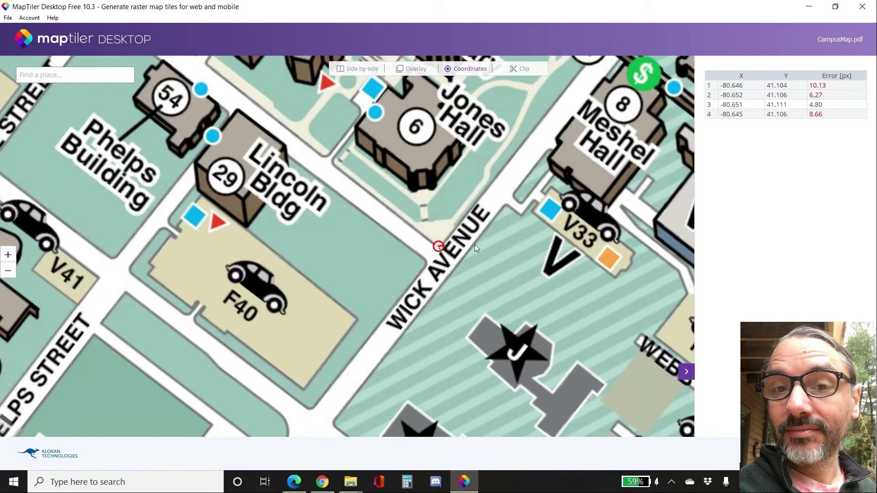
pyautogui.scroll(1, 467, 274)
pyautogui.scroll(2, 467, 273)
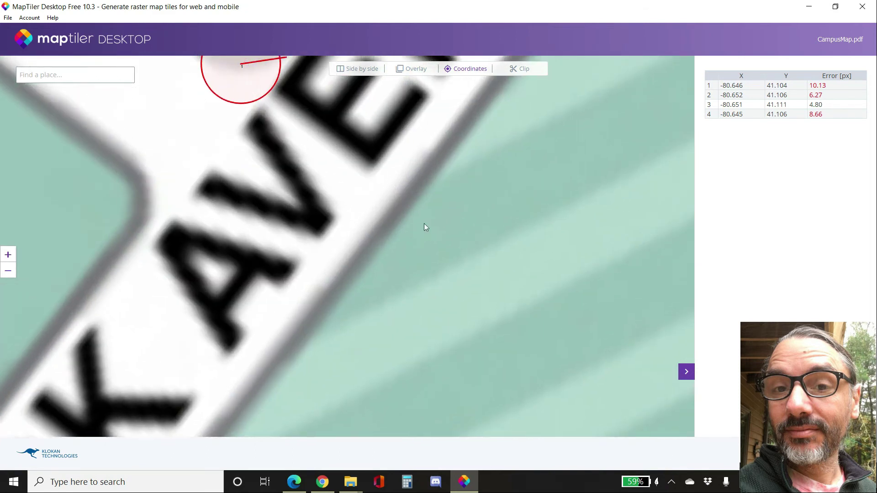
pyautogui.moveTo(424, 224); pyautogui.dragTo(522, 394)
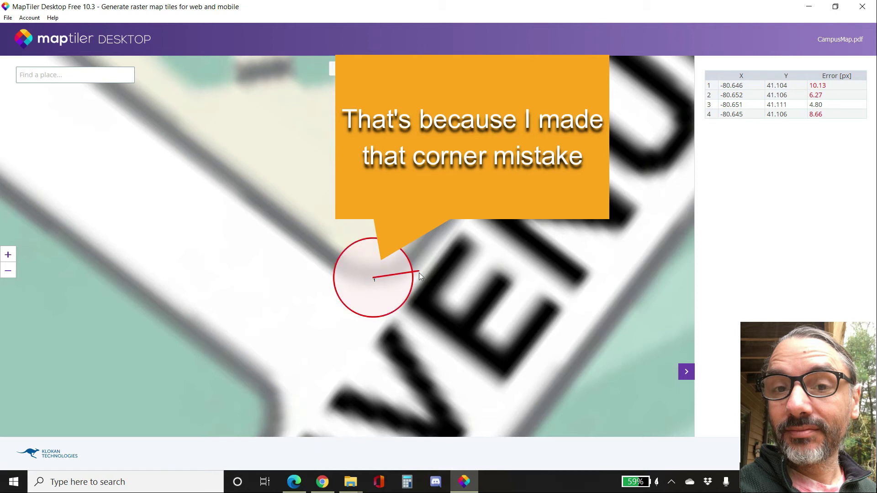
# - Select the first control point in side-by-side view to compare both maps, then return to the coordinates view
pyautogui.click(363, 69)
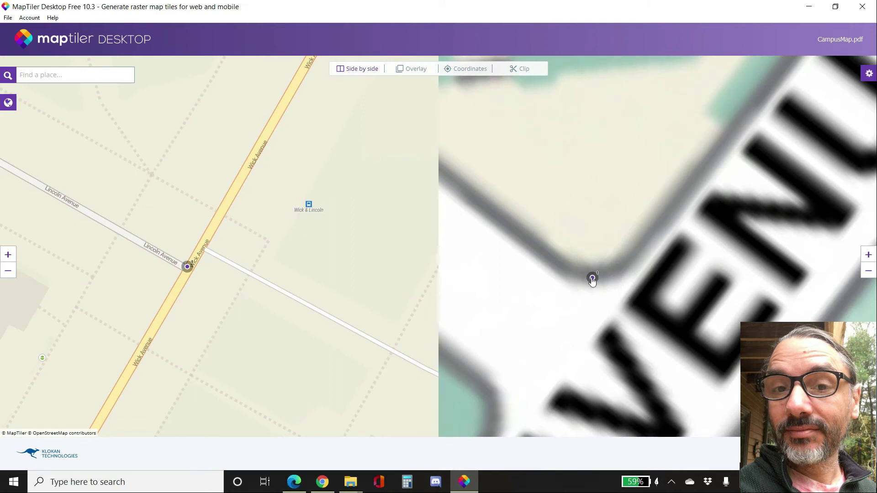
pyautogui.click(592, 280)
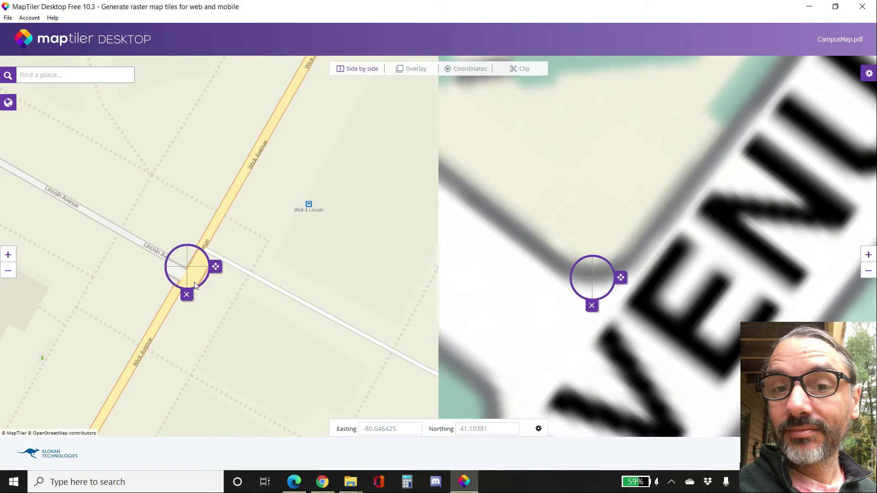
pyautogui.scroll(2, 284, 274)
pyautogui.scroll(-2, 393, 277)
pyautogui.click(466, 69)
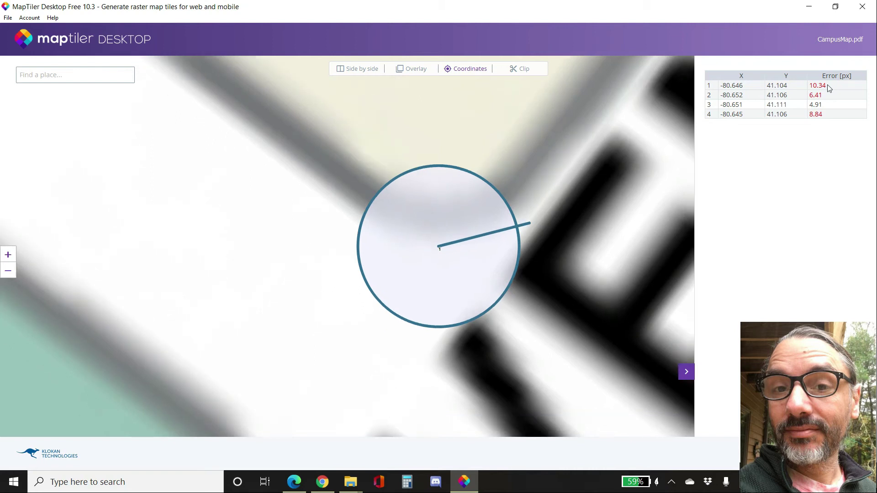
# - Reposition the first control point on the campus map closer to the road corner, recheck the errors, and save the georeferencing
pyautogui.click(366, 70)
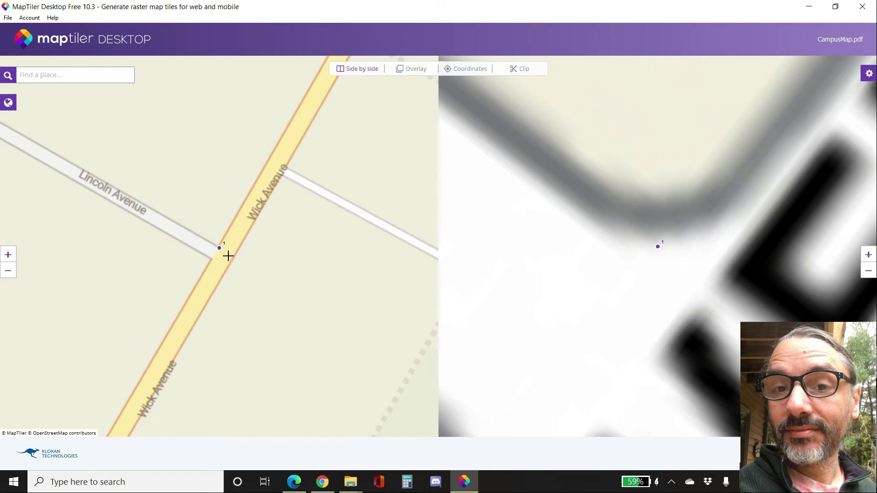
pyautogui.scroll(3, 227, 255)
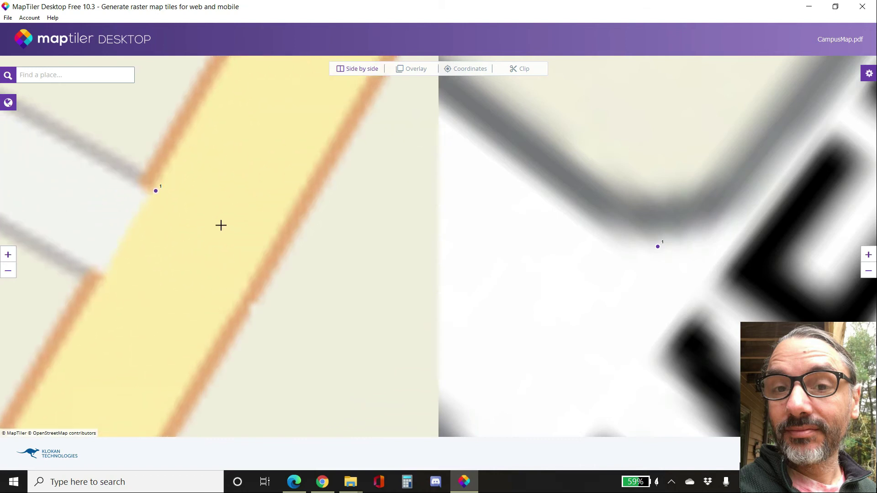
pyautogui.scroll(-2, 222, 225)
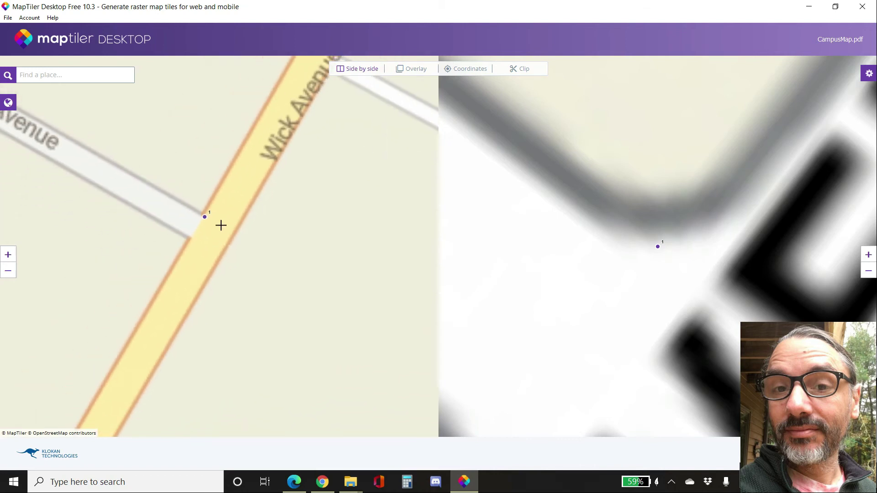
pyautogui.click(658, 247)
pyautogui.click(659, 248)
pyautogui.moveTo(689, 249); pyautogui.dragTo(719, 257)
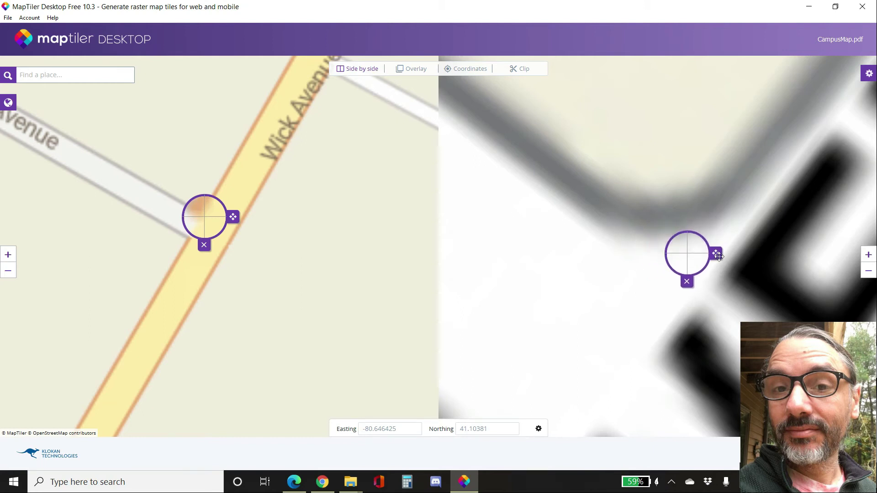
pyautogui.click(477, 72)
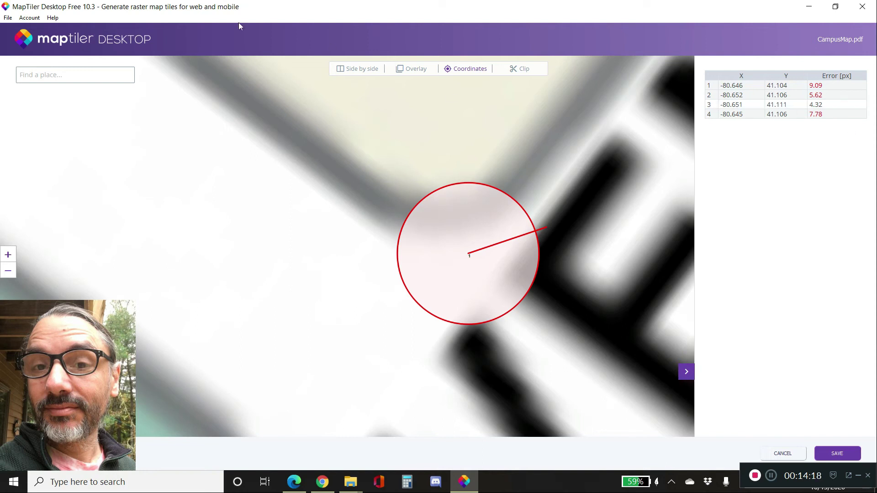
pyautogui.click(837, 454)
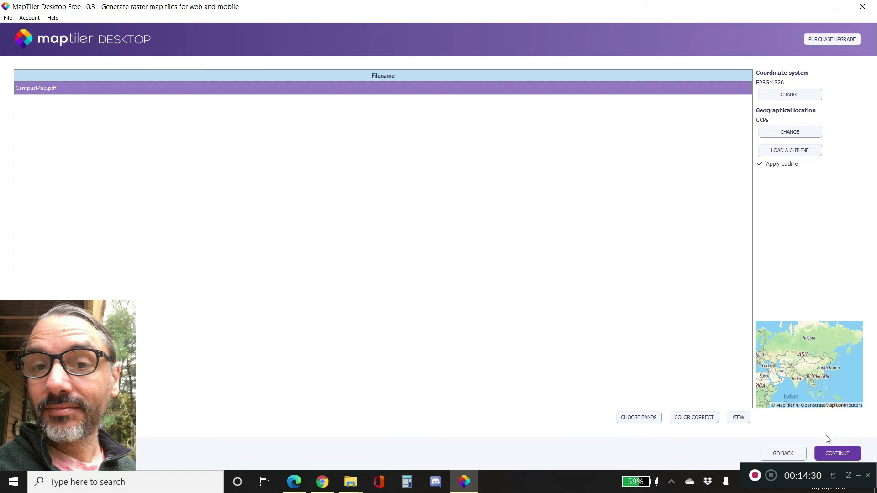
# - Render the tiles to a folder, choosing Downloads > Higher Ed > MWCC > Data > Chapter3 > Output as the output directory
pyautogui.click(839, 454)
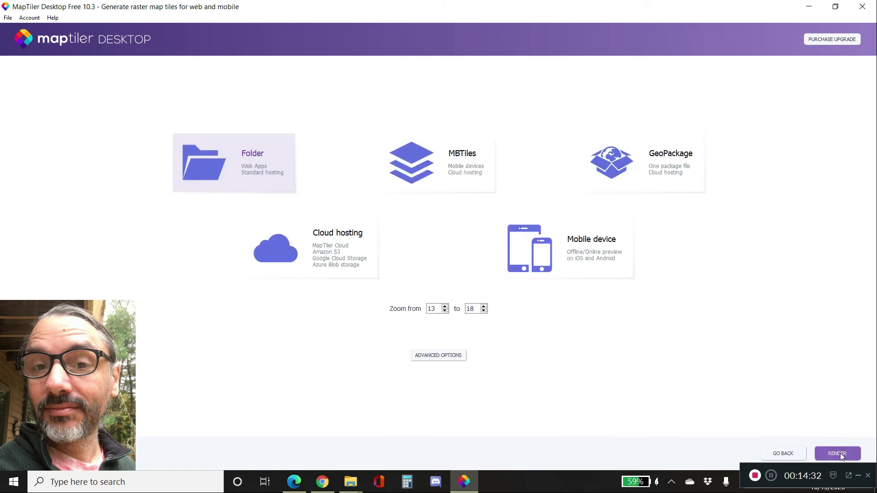
pyautogui.click(221, 165)
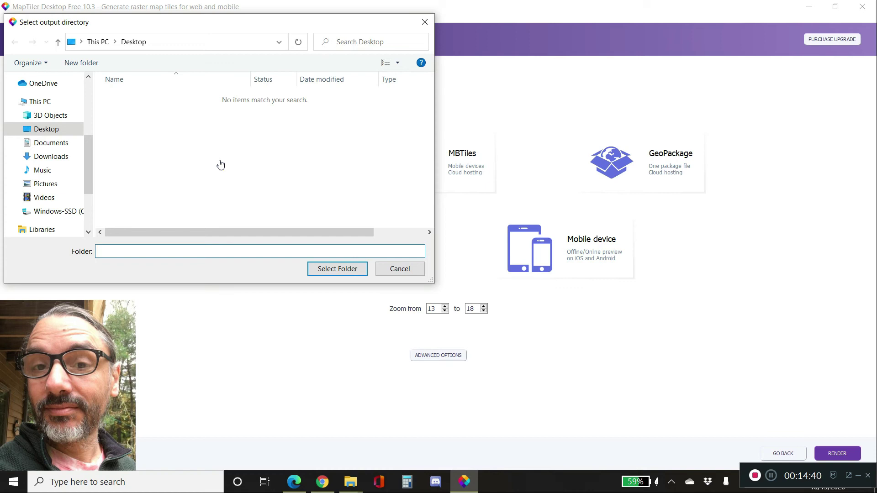
pyautogui.click(55, 156)
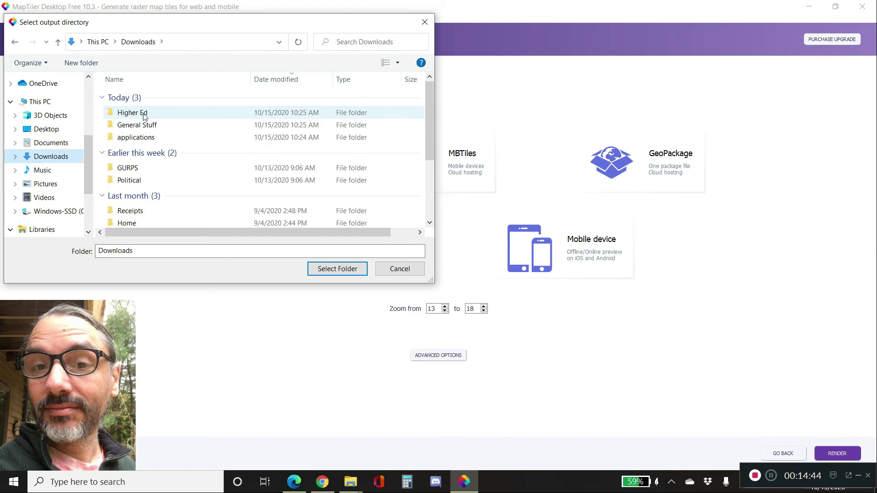
pyautogui.doubleClick(144, 113)
pyautogui.doubleClick(135, 110)
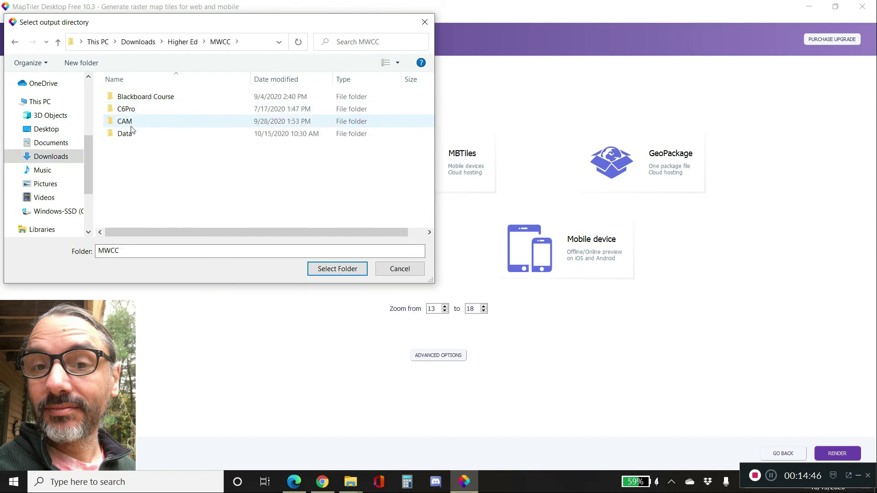
pyautogui.doubleClick(132, 133)
pyautogui.click(134, 99)
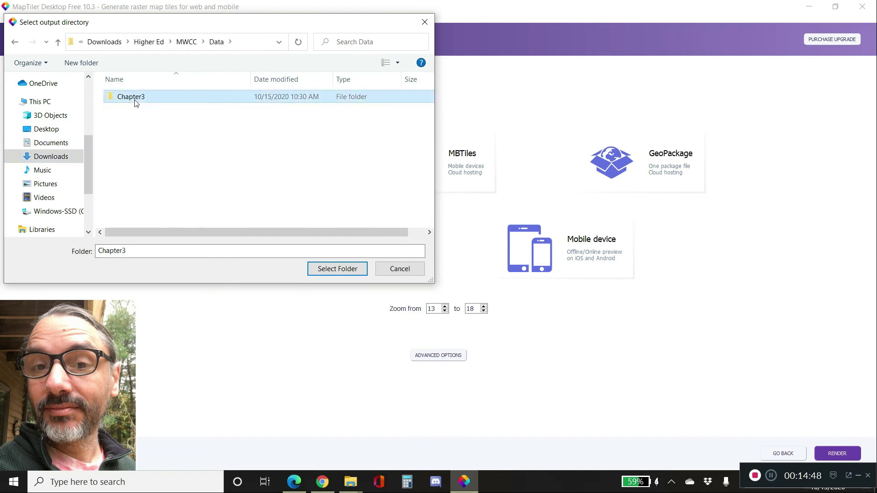
pyautogui.doubleClick(135, 100)
pyautogui.click(129, 111)
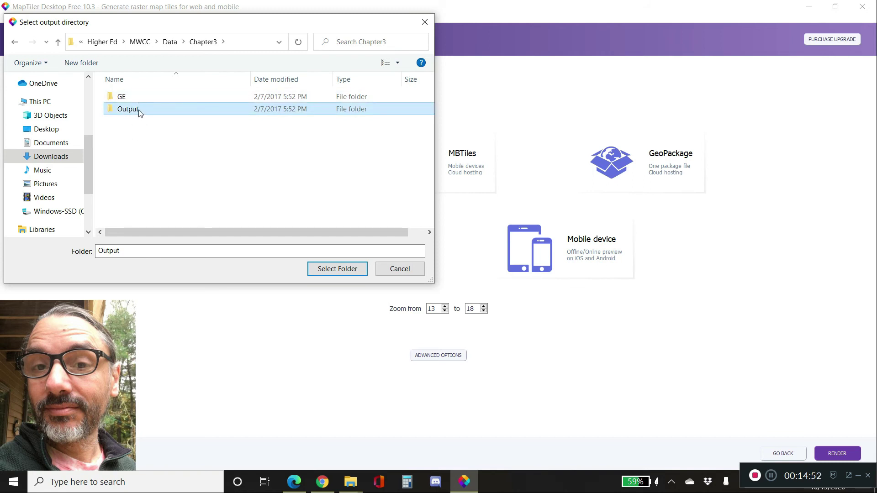
pyautogui.click(350, 271)
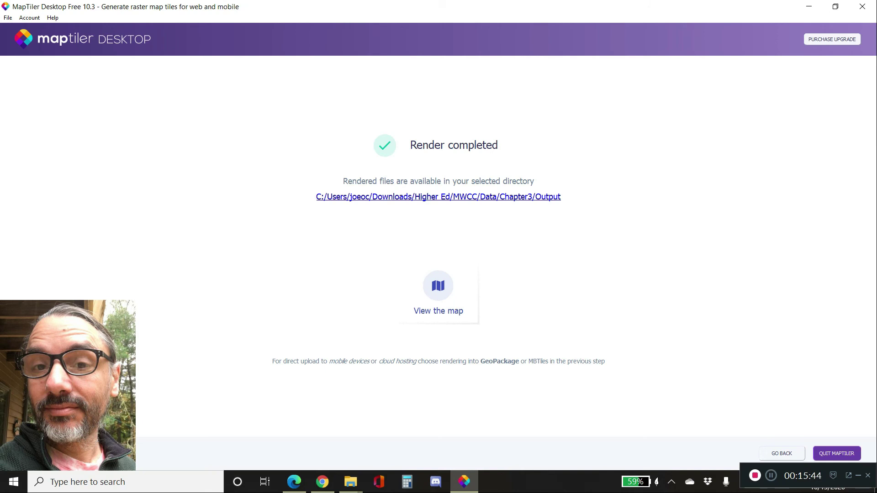
# - Preview the rendered campus map over the street map at different zoom levels, then close the preview
pyautogui.click(443, 289)
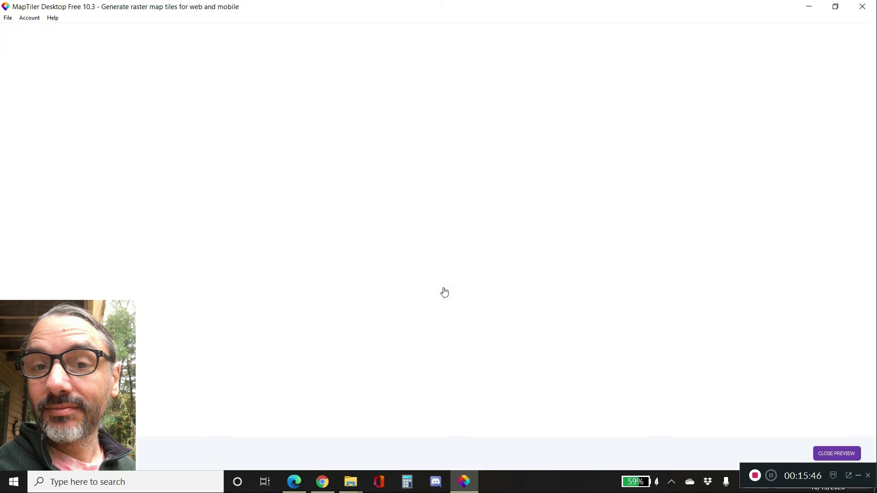
pyautogui.scroll(3, 477, 260)
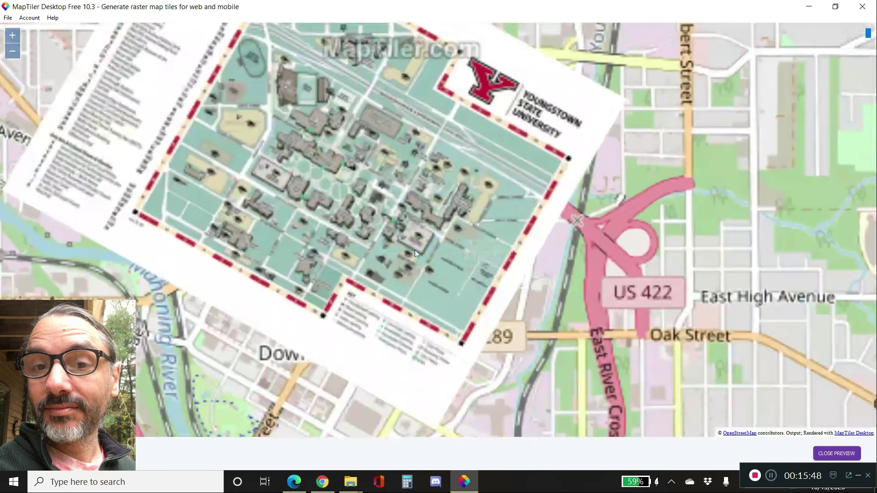
pyautogui.scroll(-3, 413, 251)
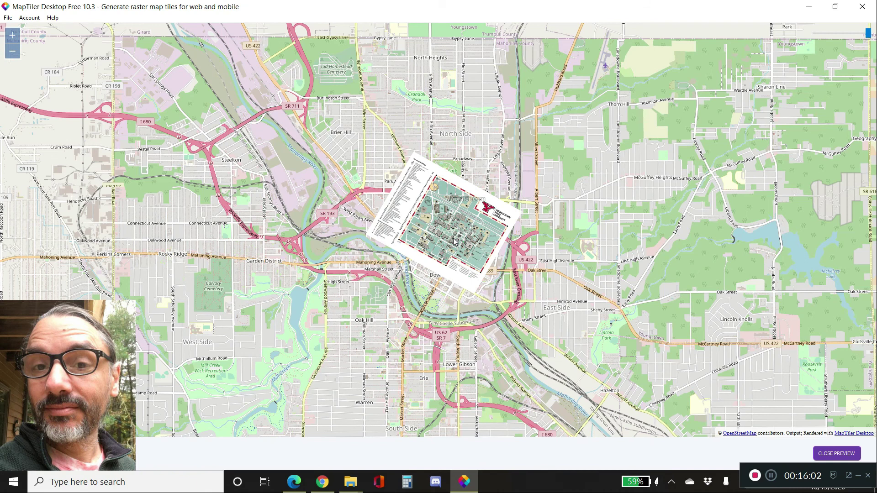
pyautogui.scroll(1, 453, 238)
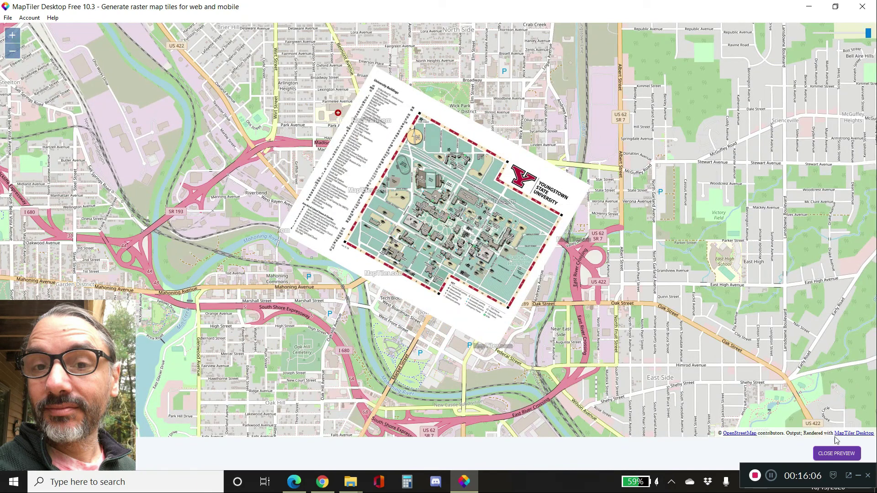
pyautogui.click(842, 455)
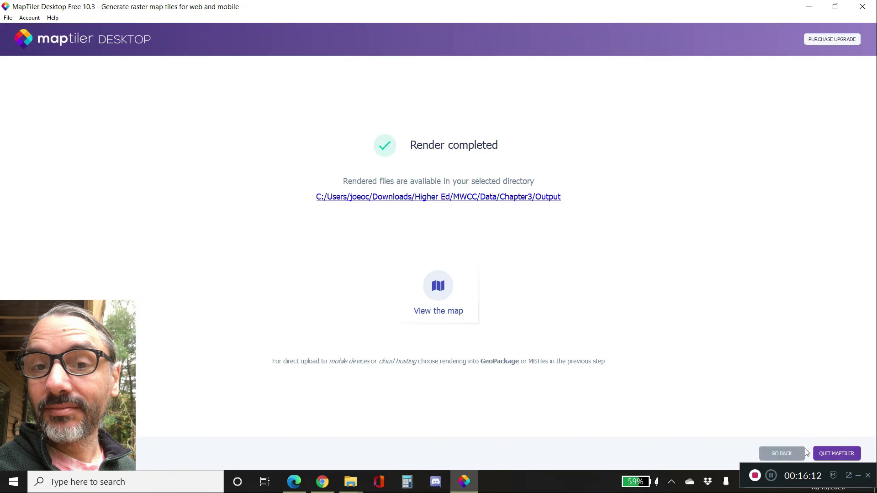
# - Go back to the tile type choice and render Google Earth tiles into the Chapter3 GE folder
pyautogui.click(785, 454)
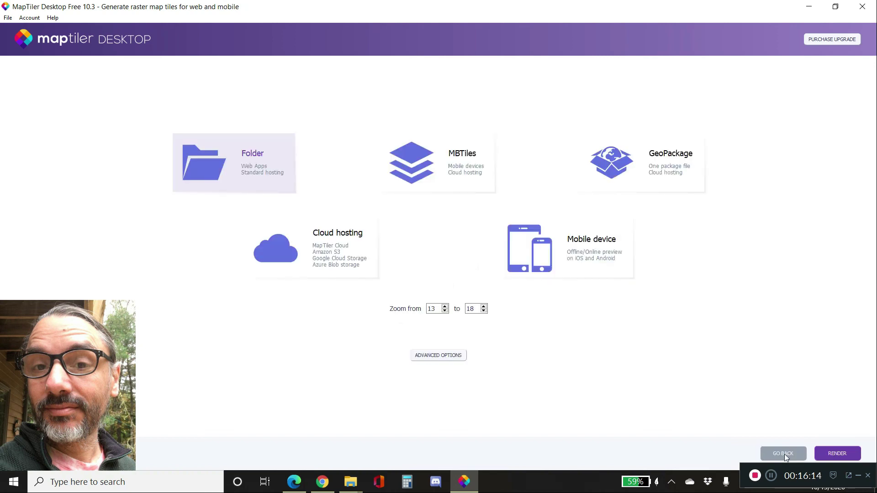
pyautogui.click(785, 455)
pyautogui.click(785, 454)
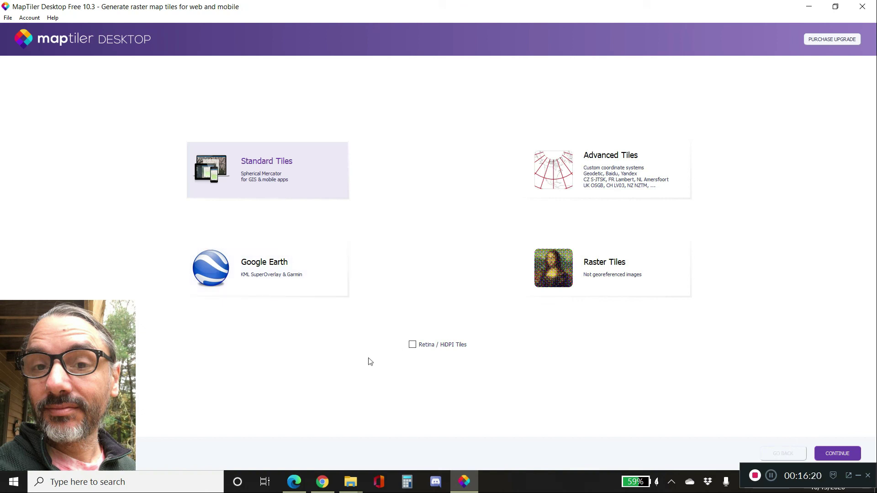
pyautogui.click(226, 272)
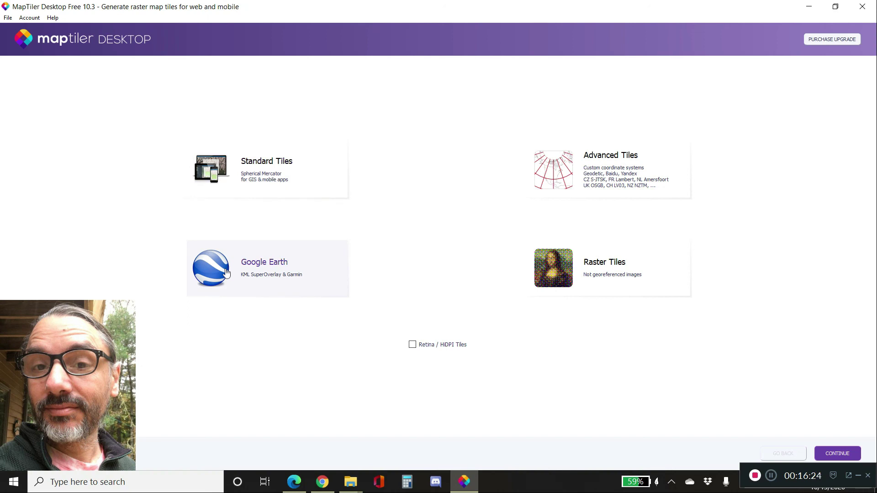
pyautogui.doubleClick(279, 267)
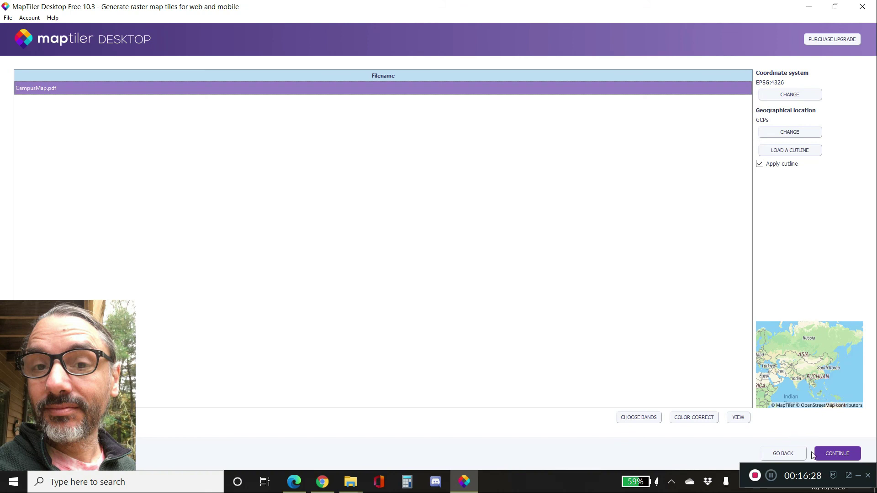
pyautogui.click(839, 454)
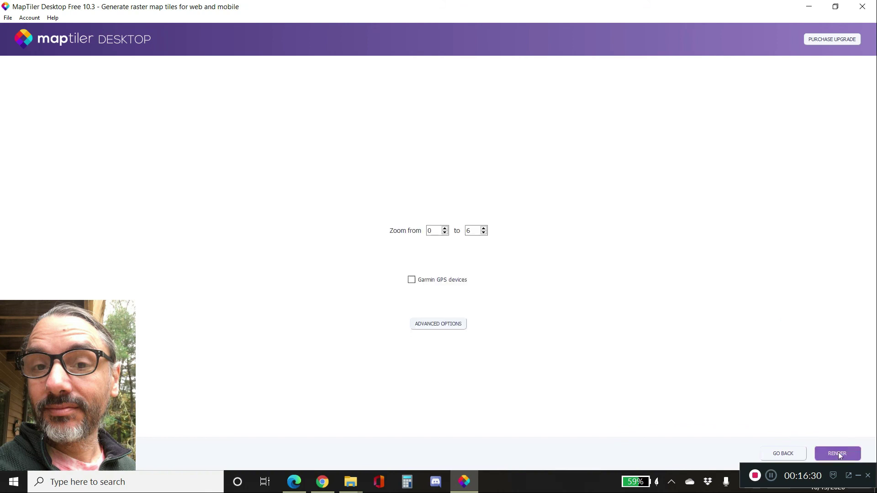
pyautogui.click(839, 454)
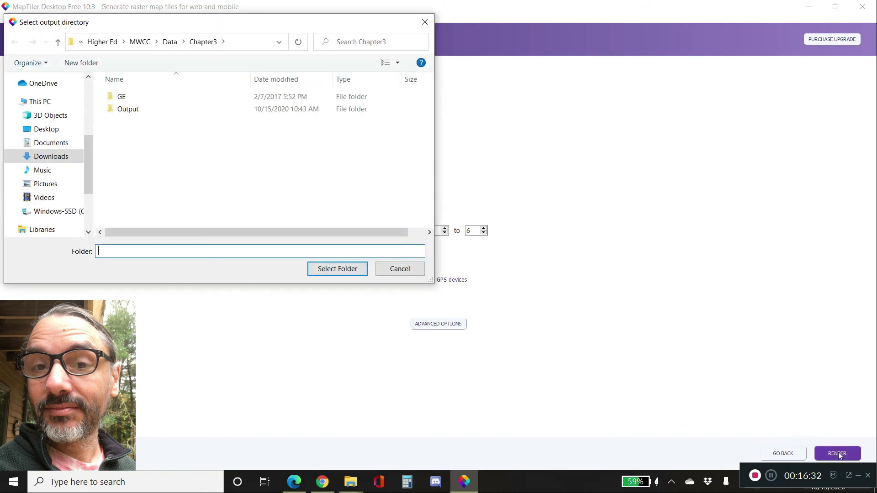
pyautogui.click(126, 98)
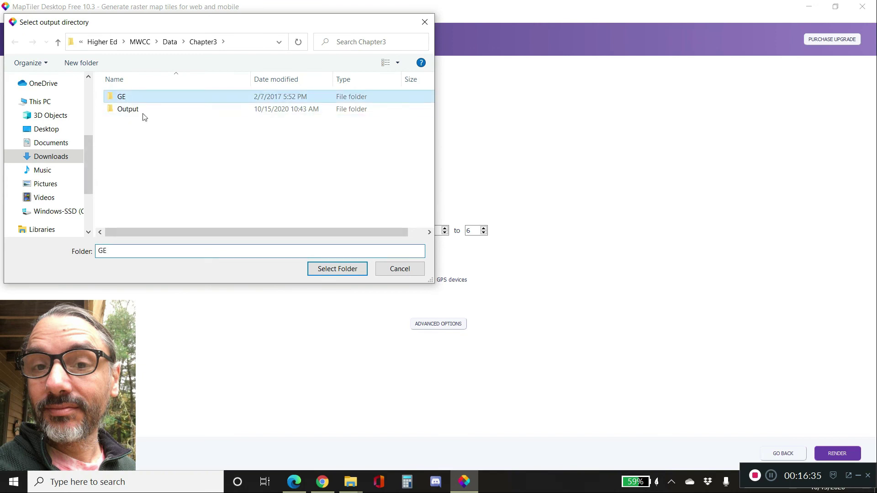
pyautogui.click(332, 270)
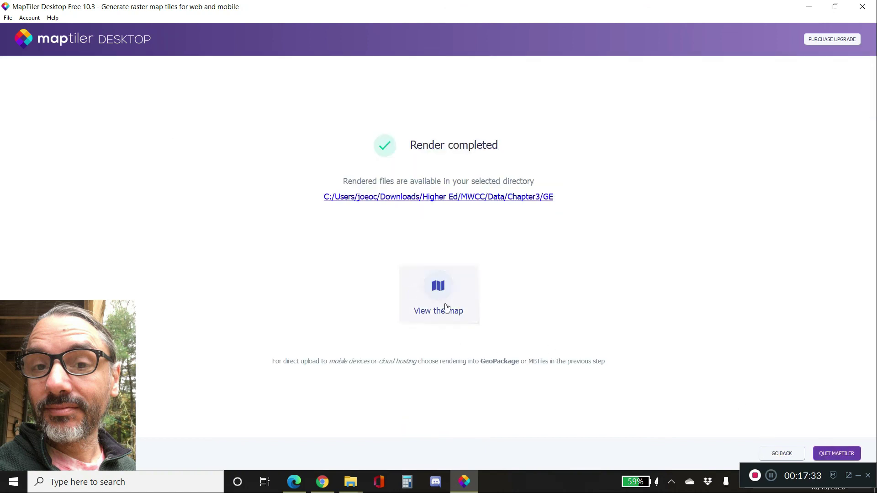
# - Open the rendered campus map overlay in Google Earth Pro
pyautogui.click(442, 299)
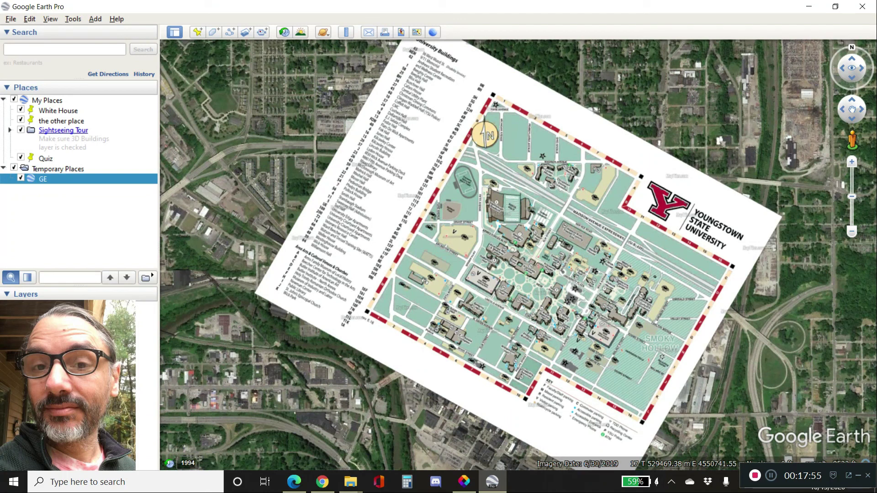
pyautogui.click(755, 477)
pyautogui.click(755, 477)
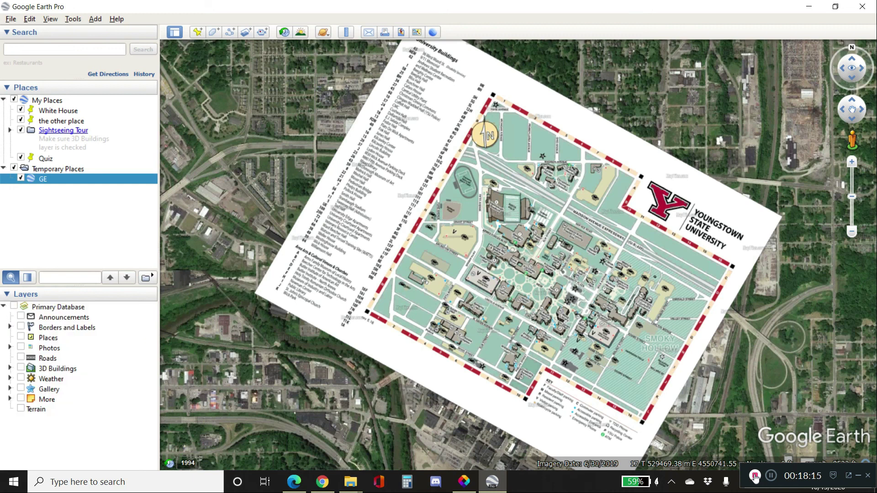